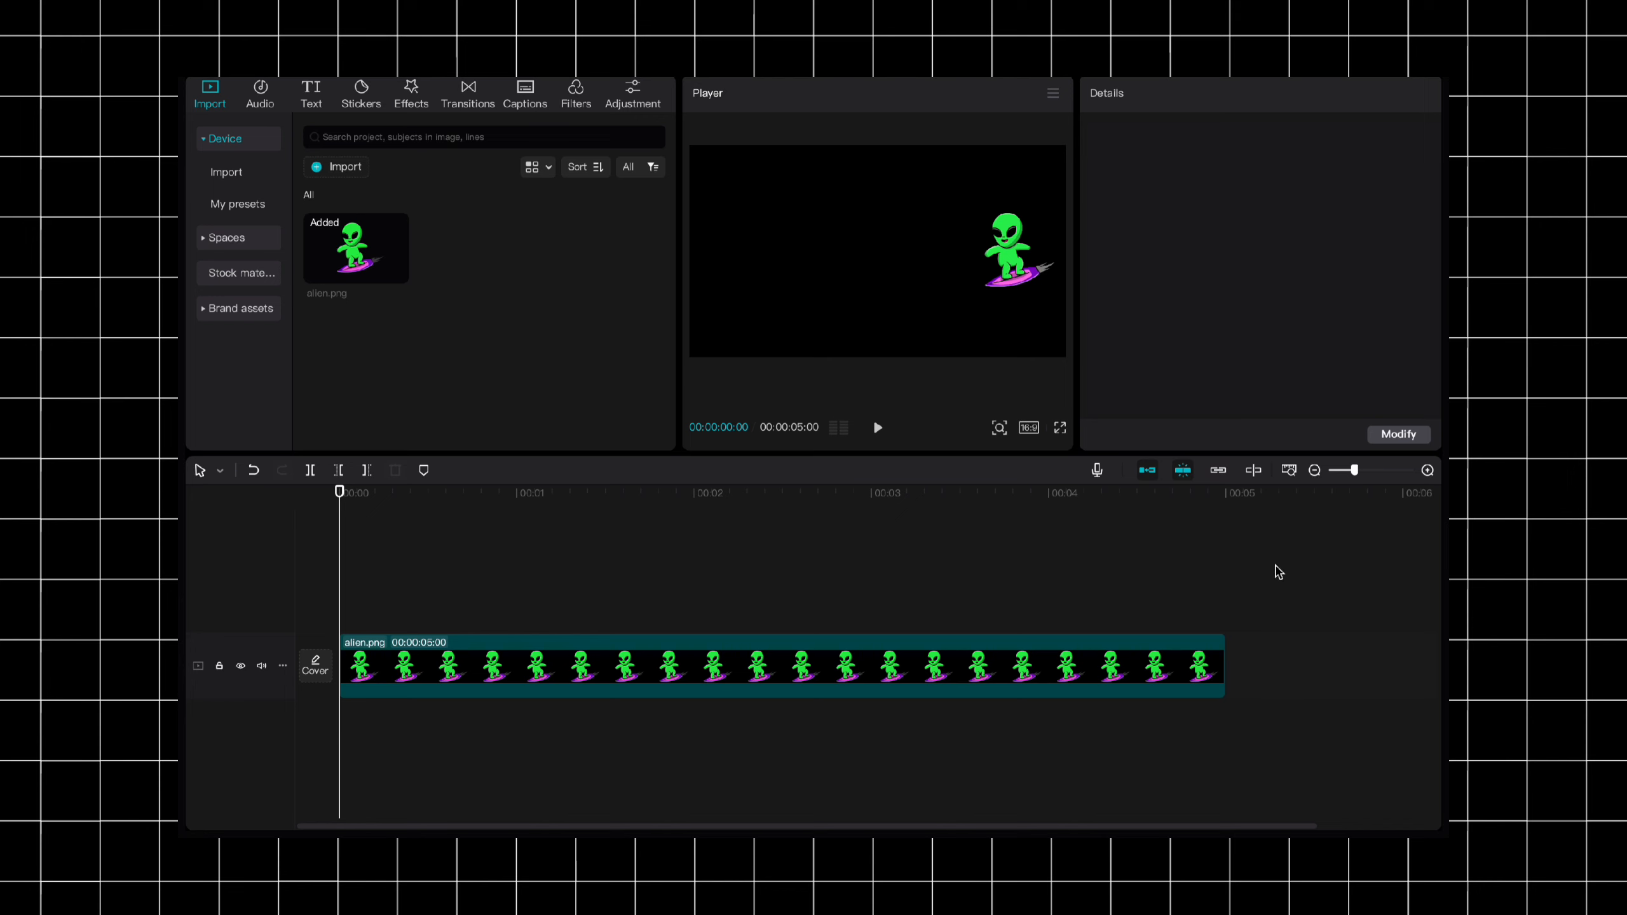
Play the surfing alien animation from the start of the timeline
key("space")
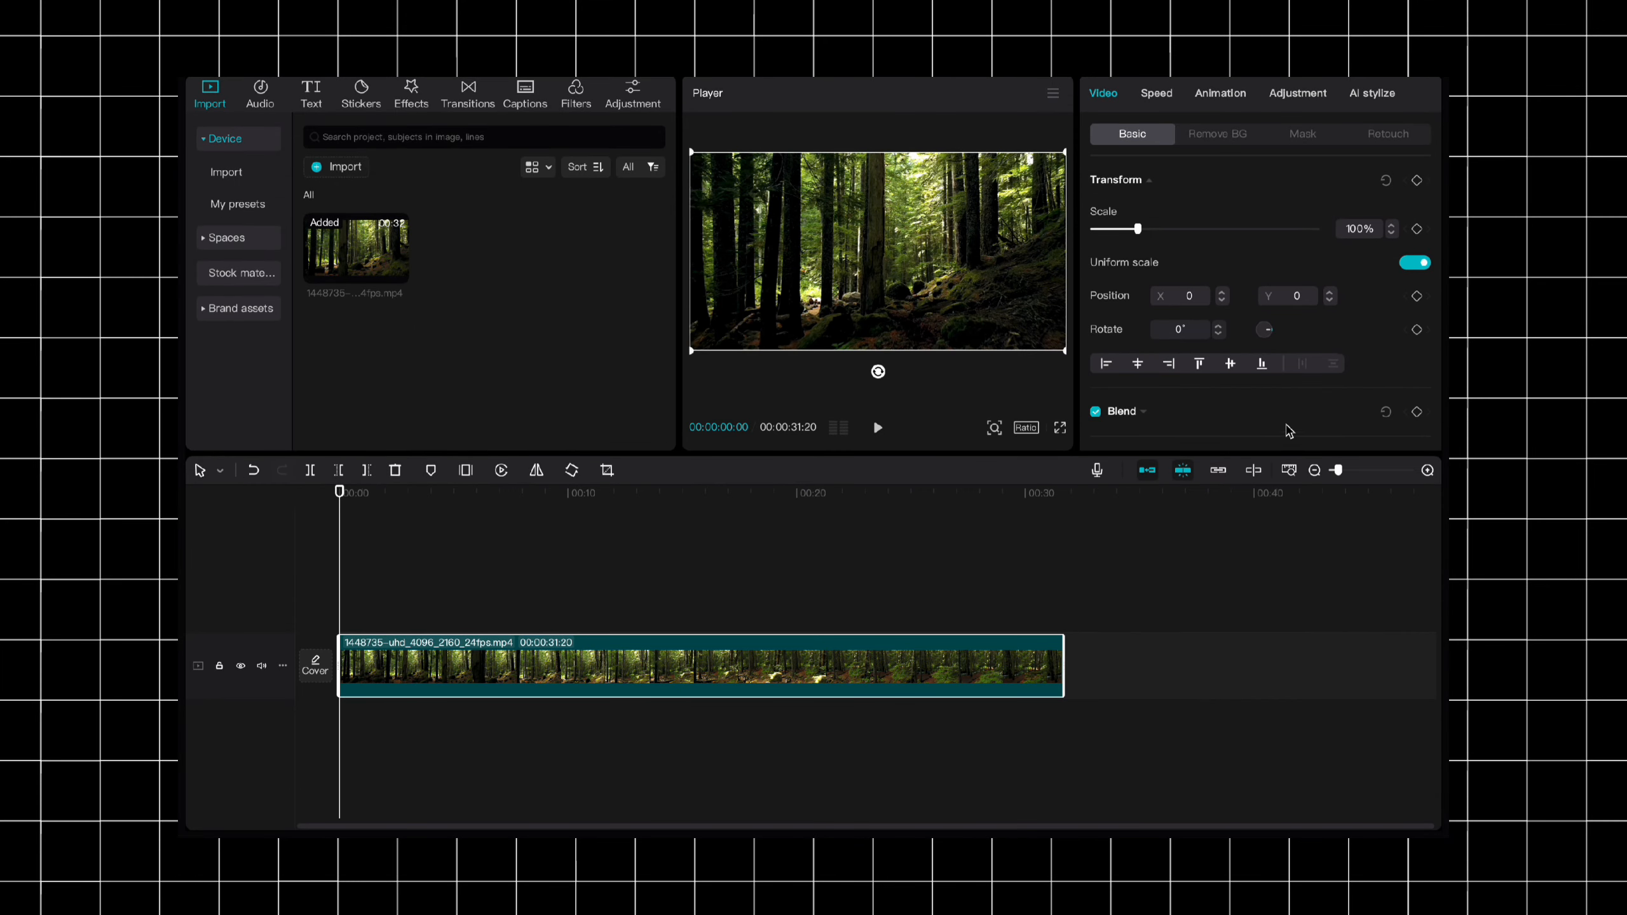
Add a fade-in to the forest clip with opacity keyframes of 0% at the start and 100% at 00:00:02:09
scroll(1289, 431, "down", 2)
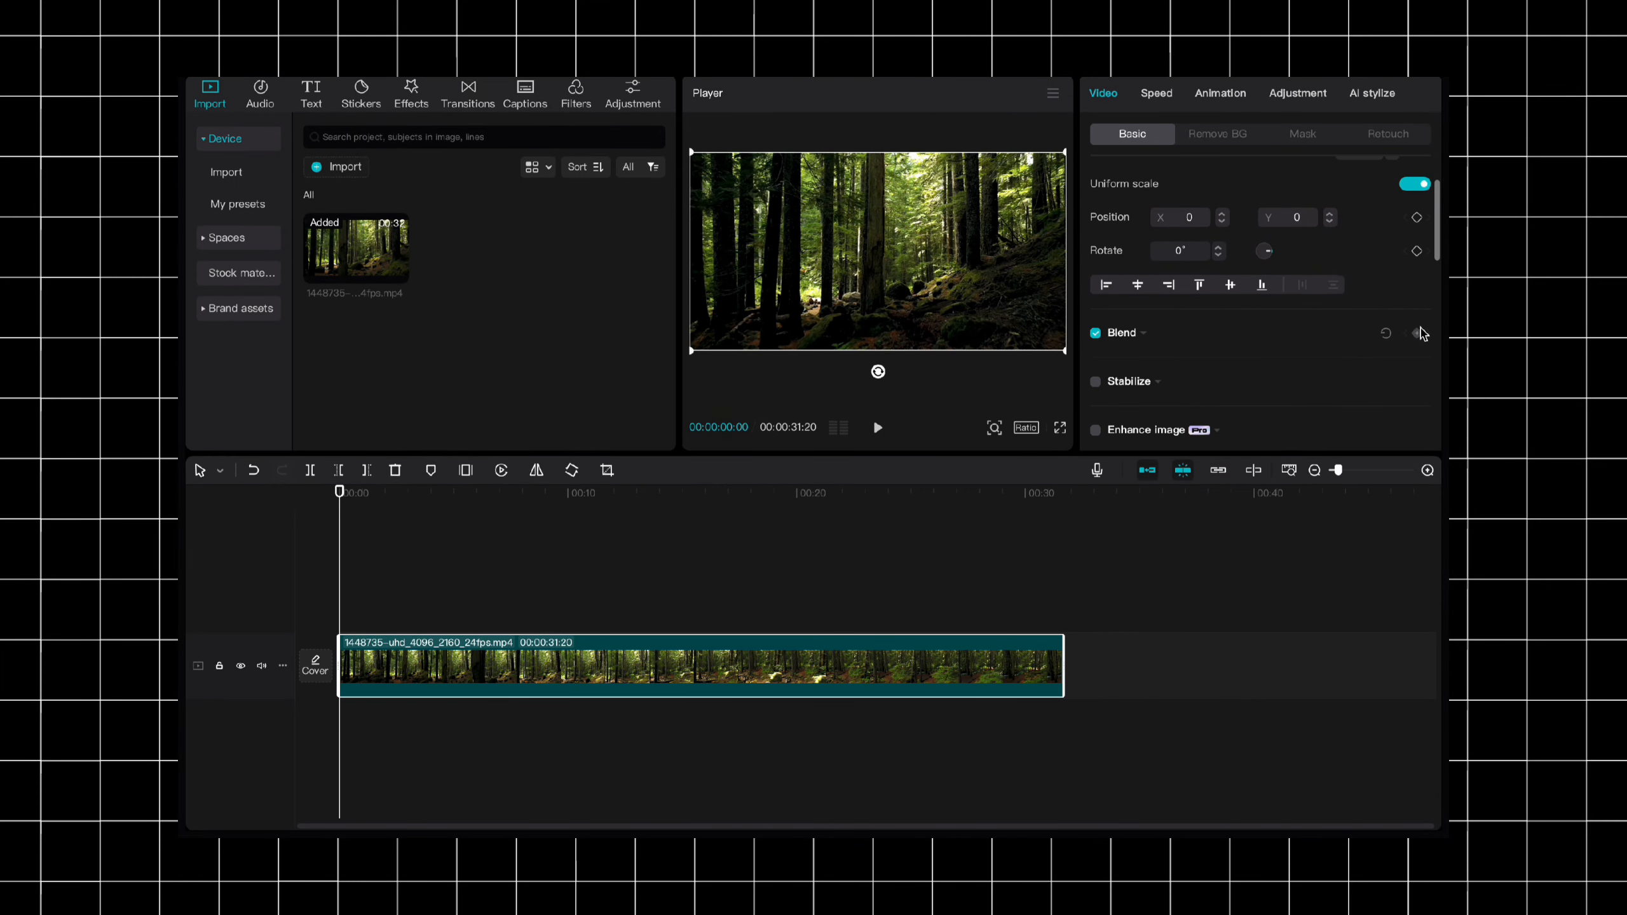
left_click(1118, 333)
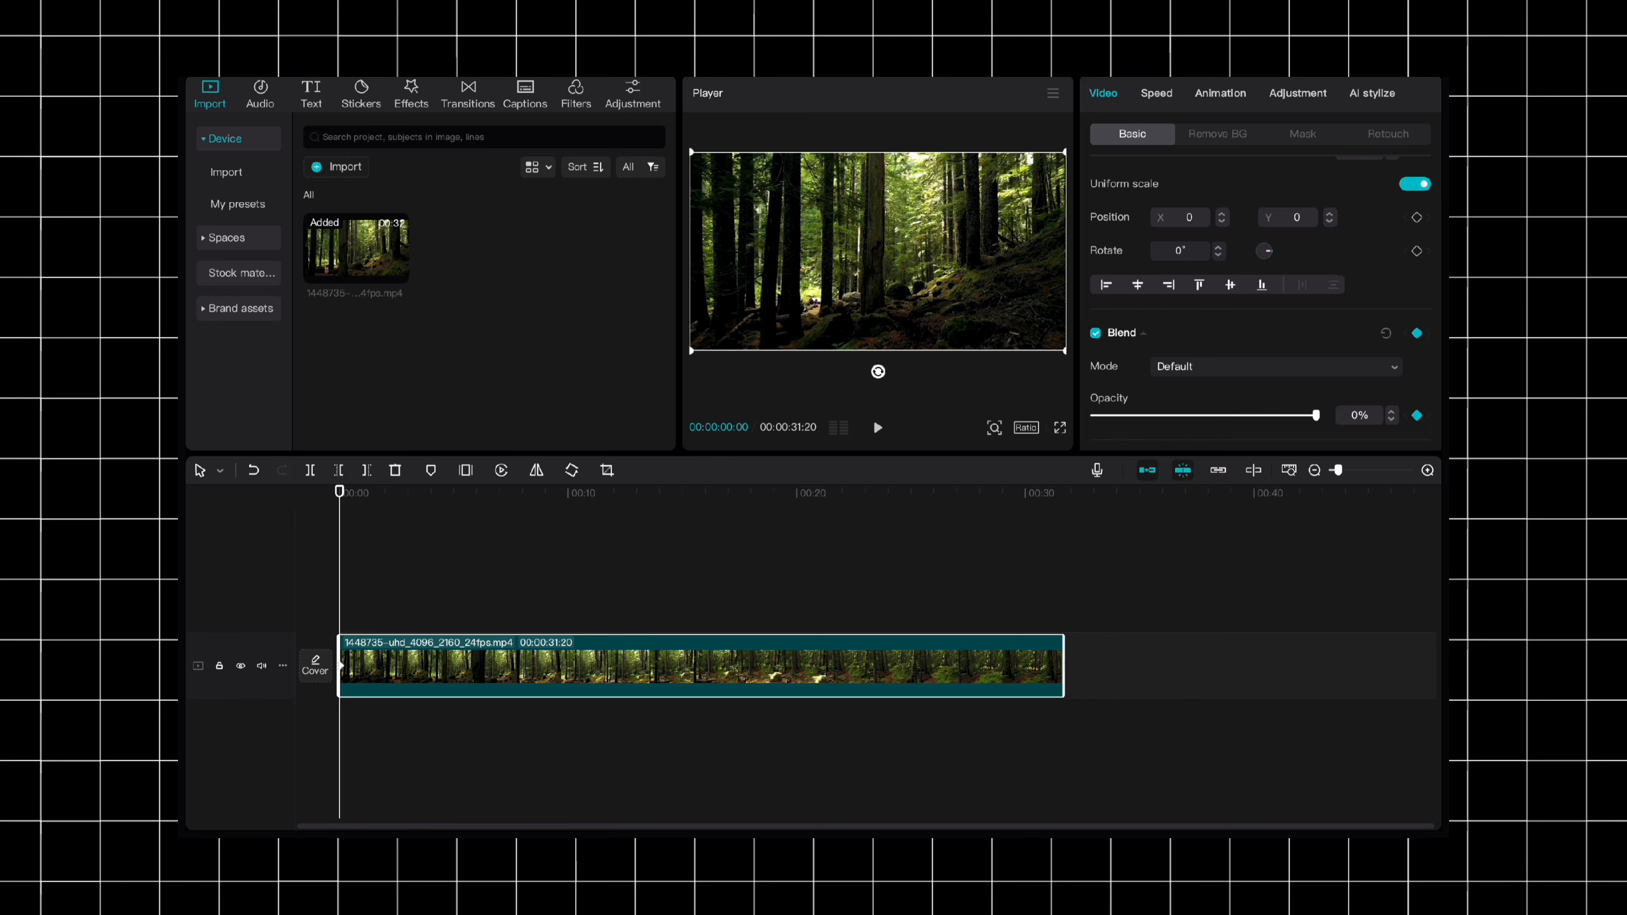
key("Return")
left_click_drag(339, 491, 393, 491)
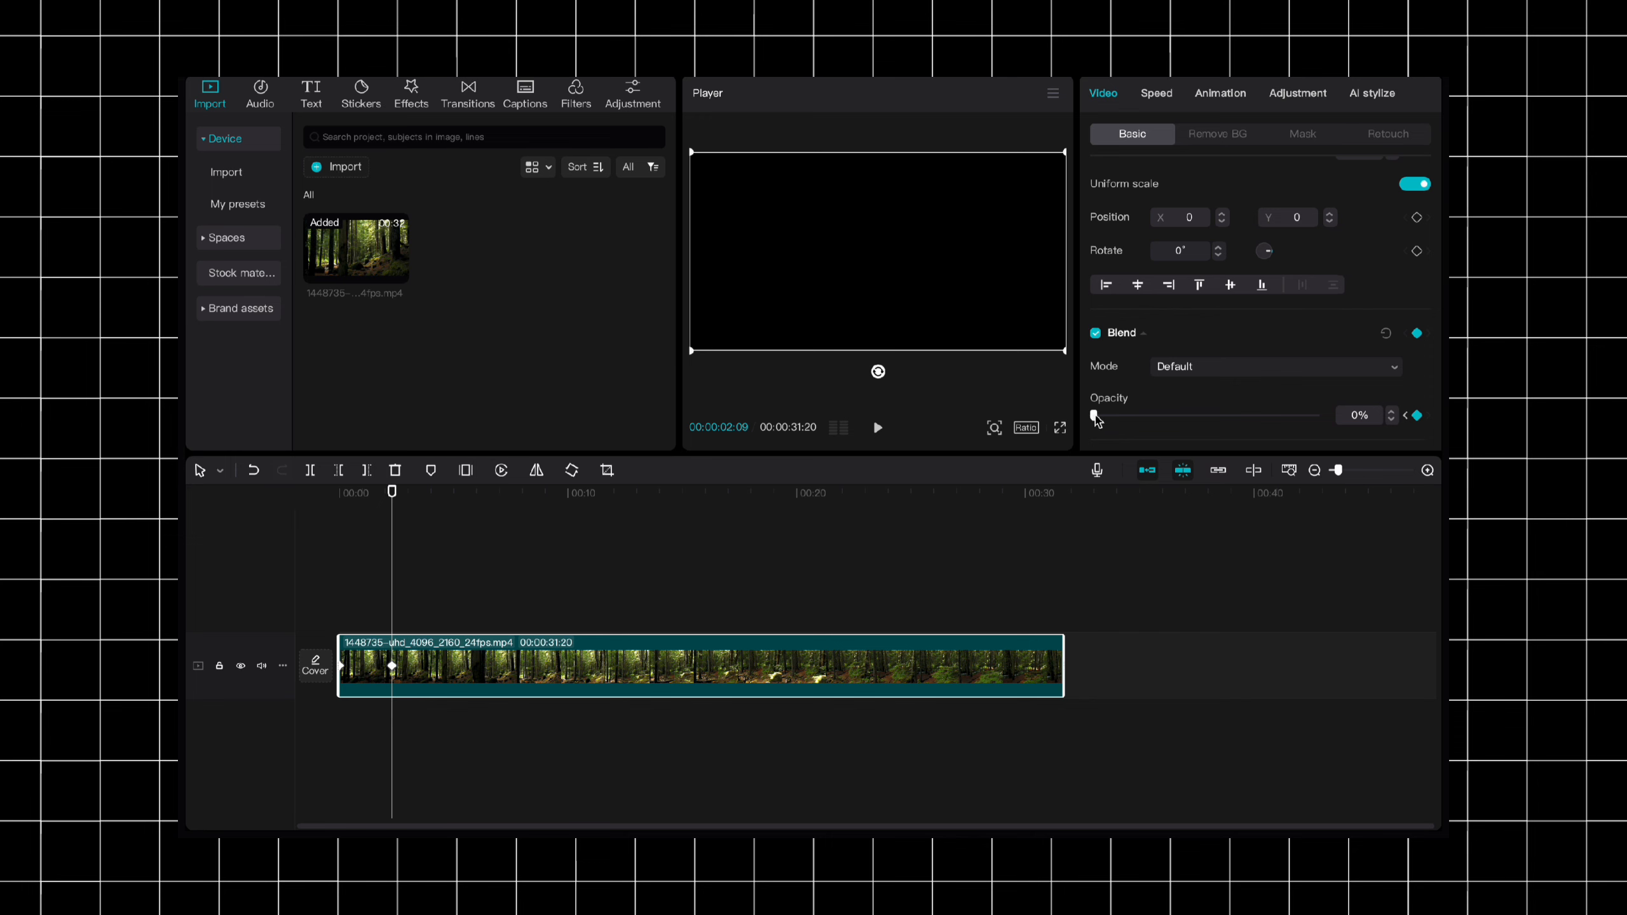
left_click_drag(1095, 415, 1318, 415)
Preview the forest clip's fade-in from the beginning
key("Home")
key("space")
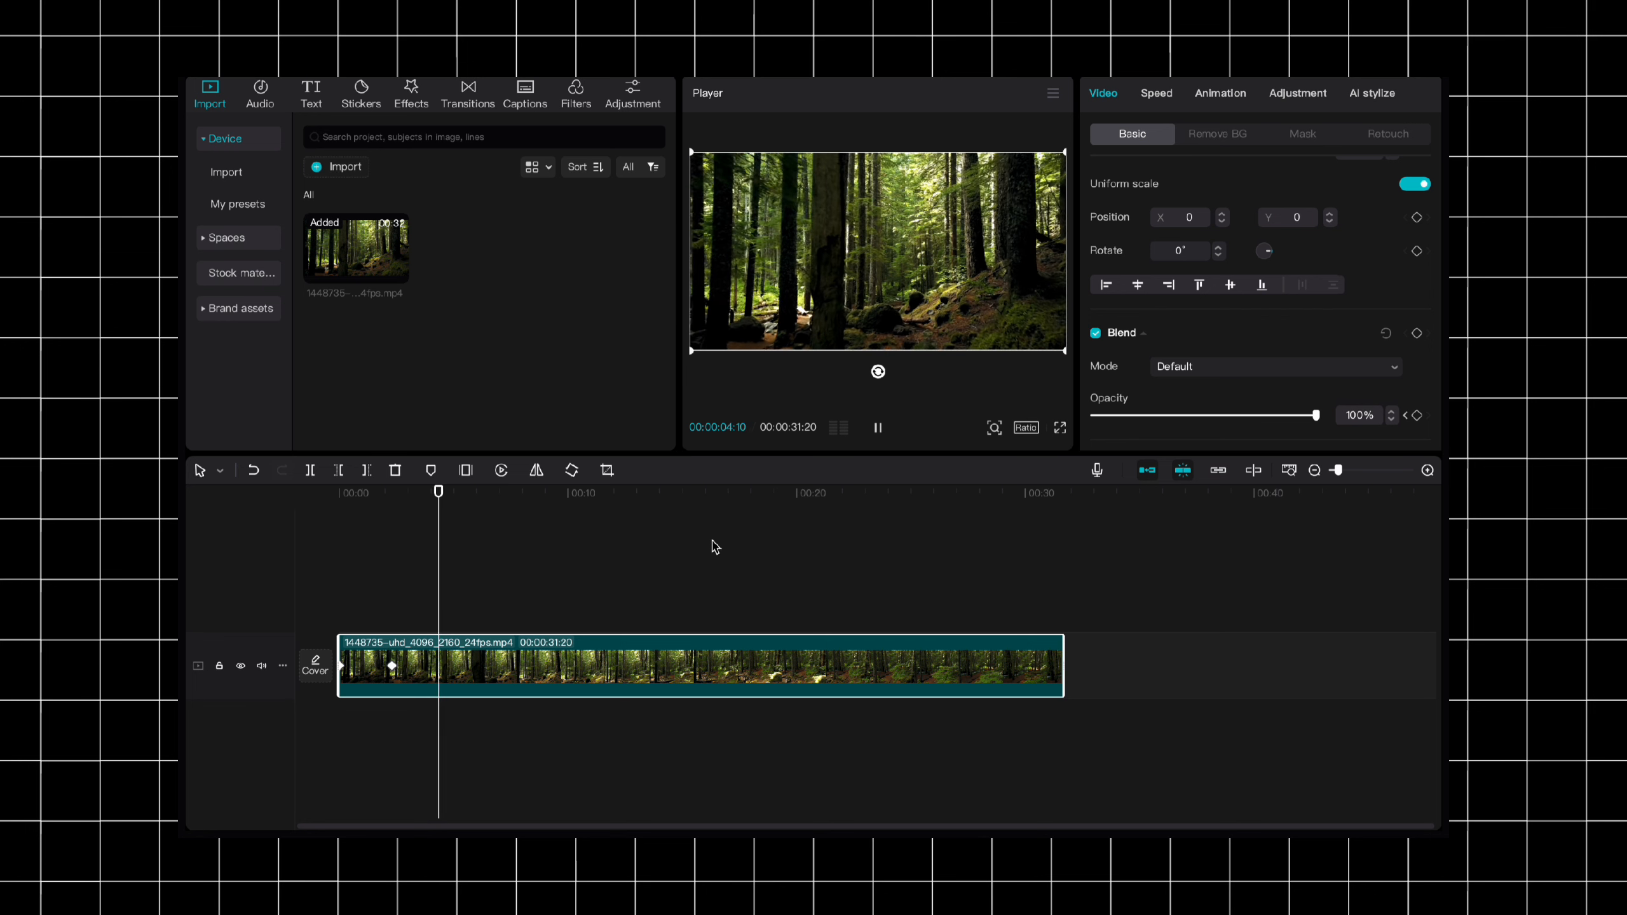
key("space")
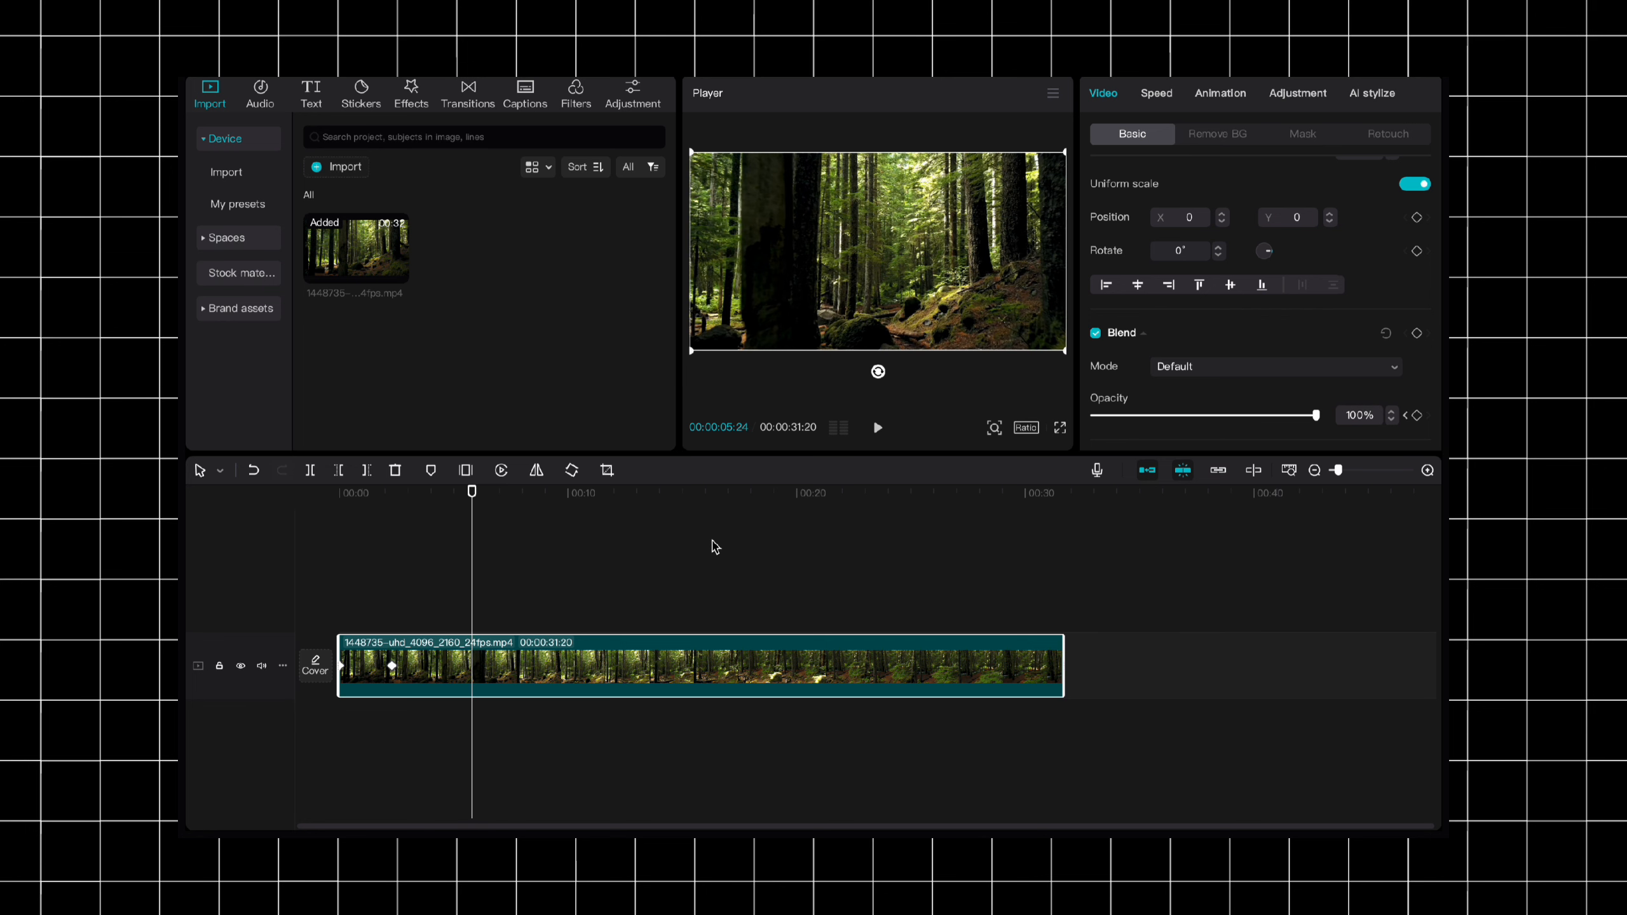
Add a fade-out with opacity keyframes of 100% at 00:00:28:06 and 0% at the clip's end, and play it back
left_click(937, 504)
left_click_drag(937, 530, 984, 530)
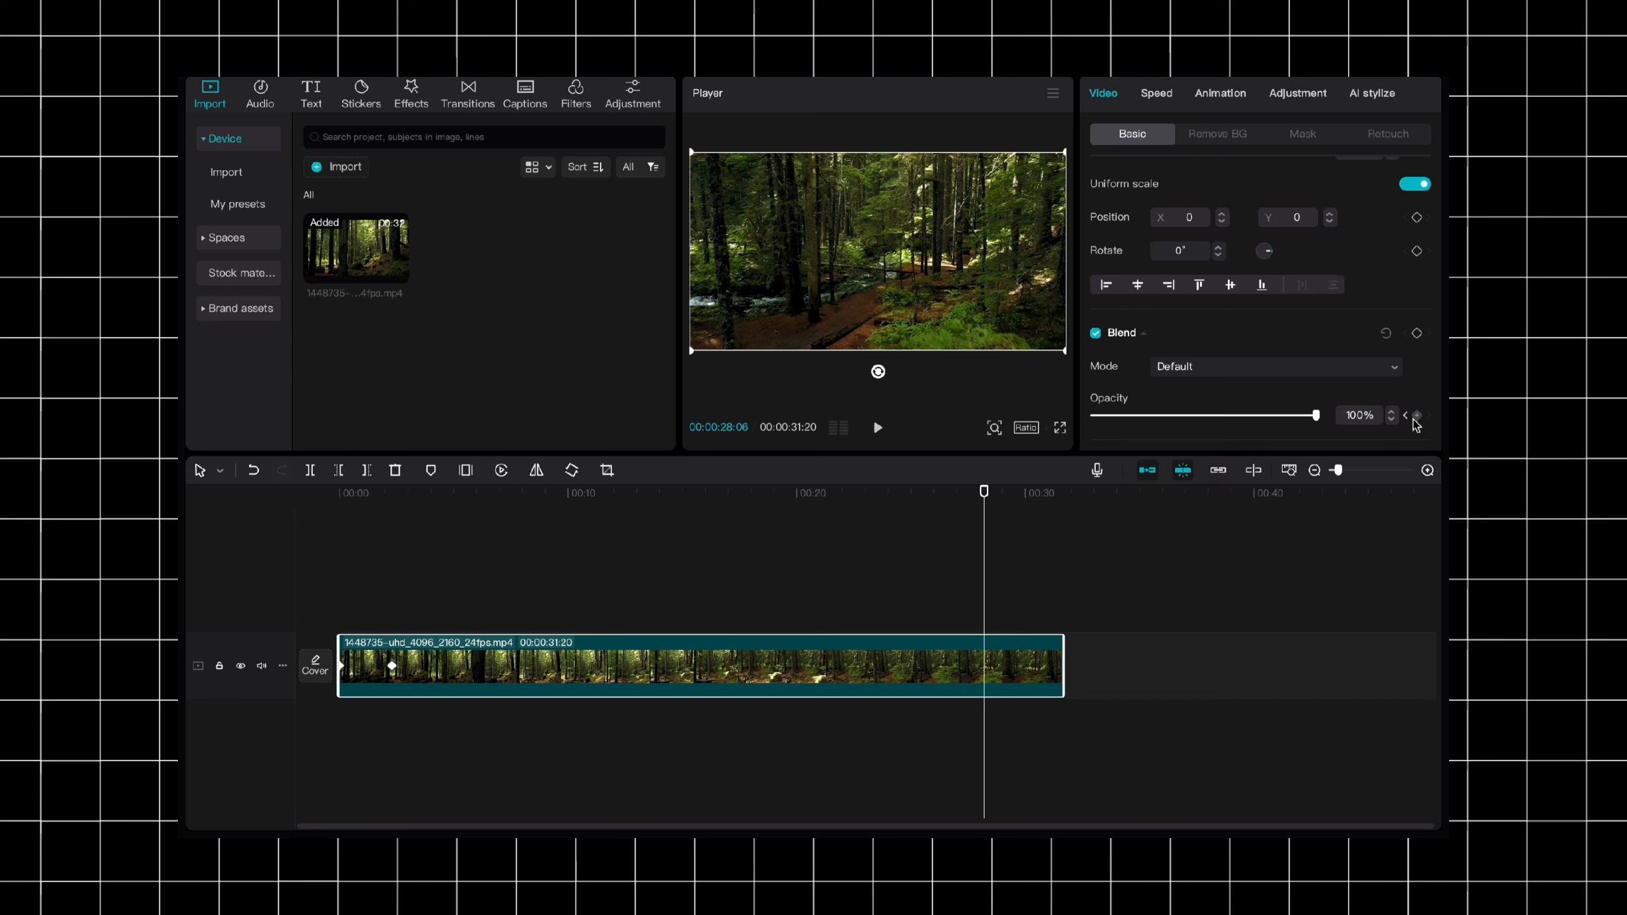
left_click_drag(986, 513, 1061, 517)
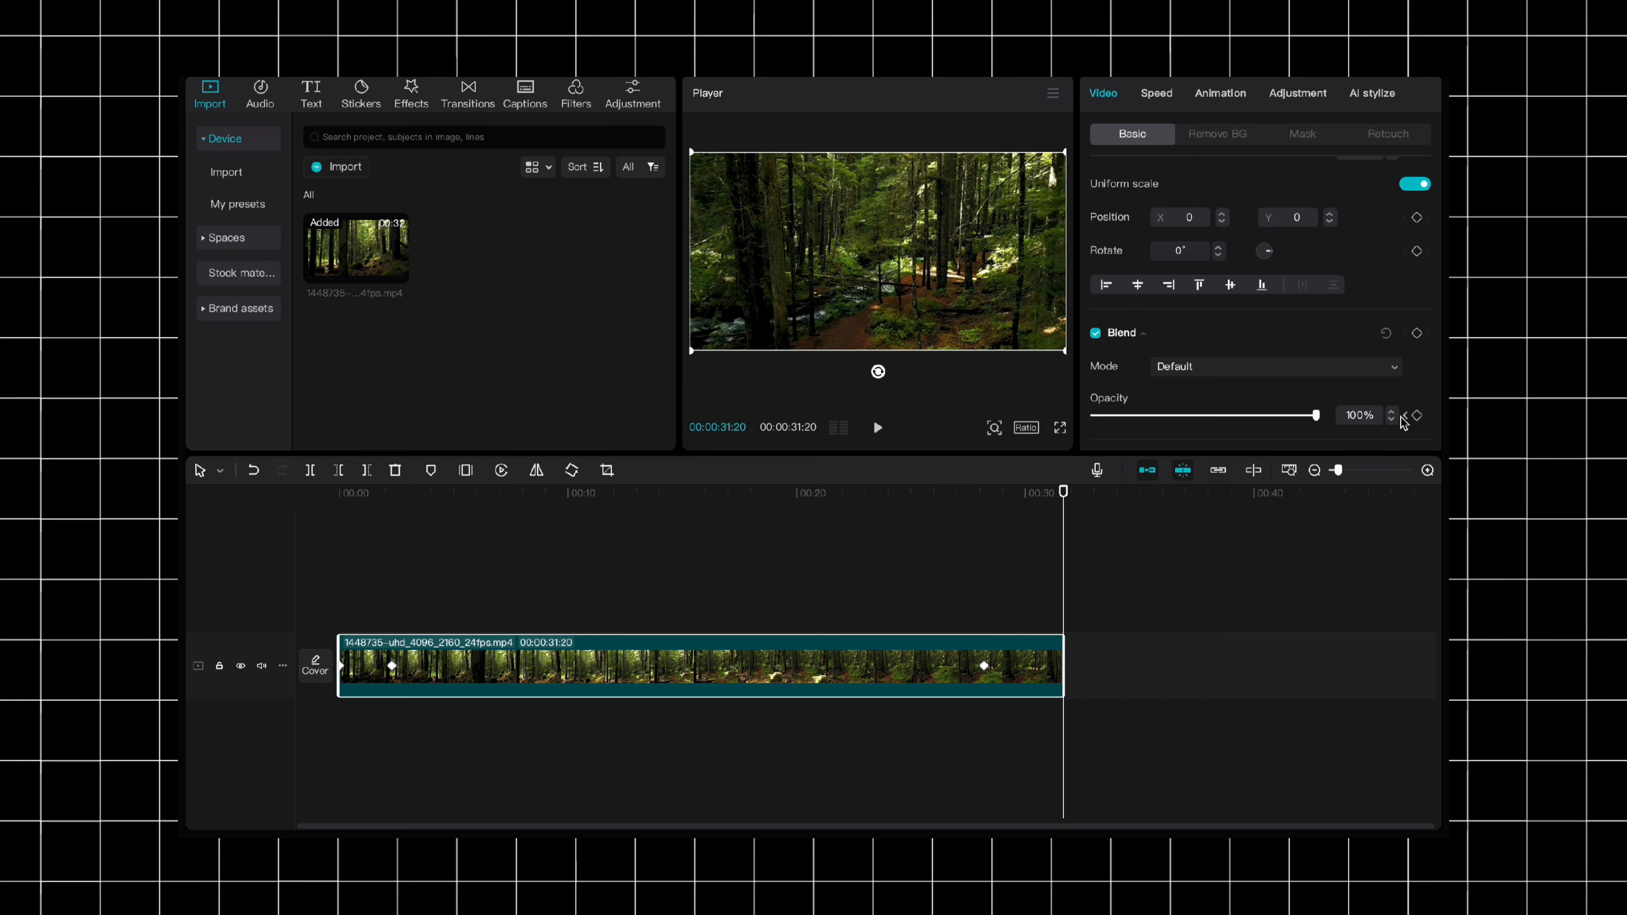
left_click_drag(1316, 415, 1023, 418)
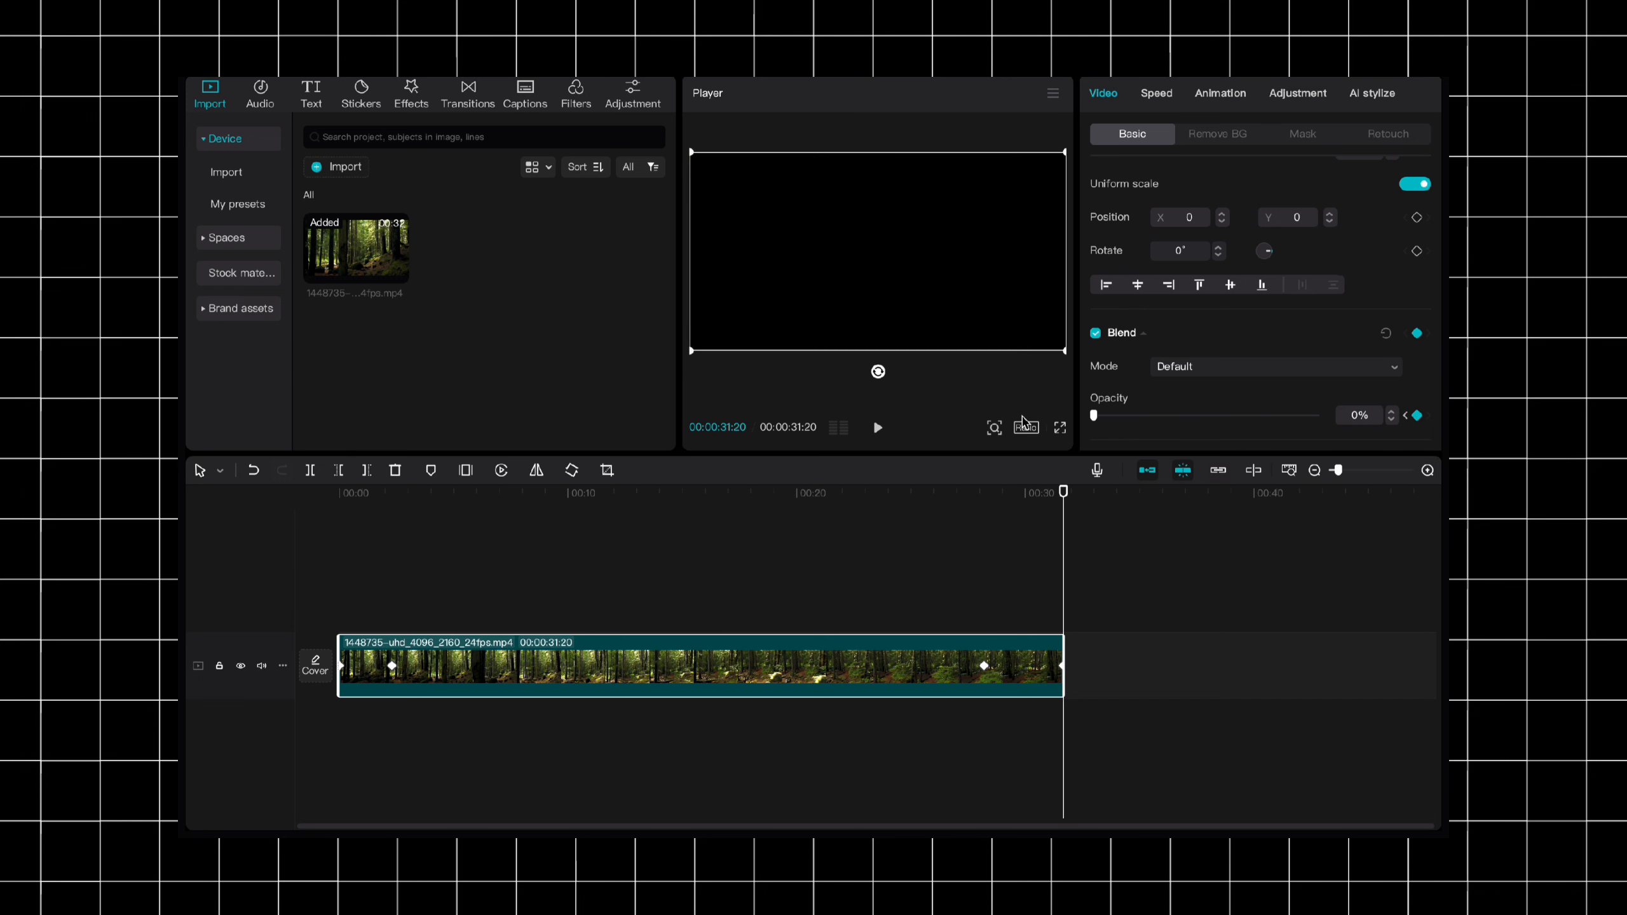
left_click(958, 523)
key("space")
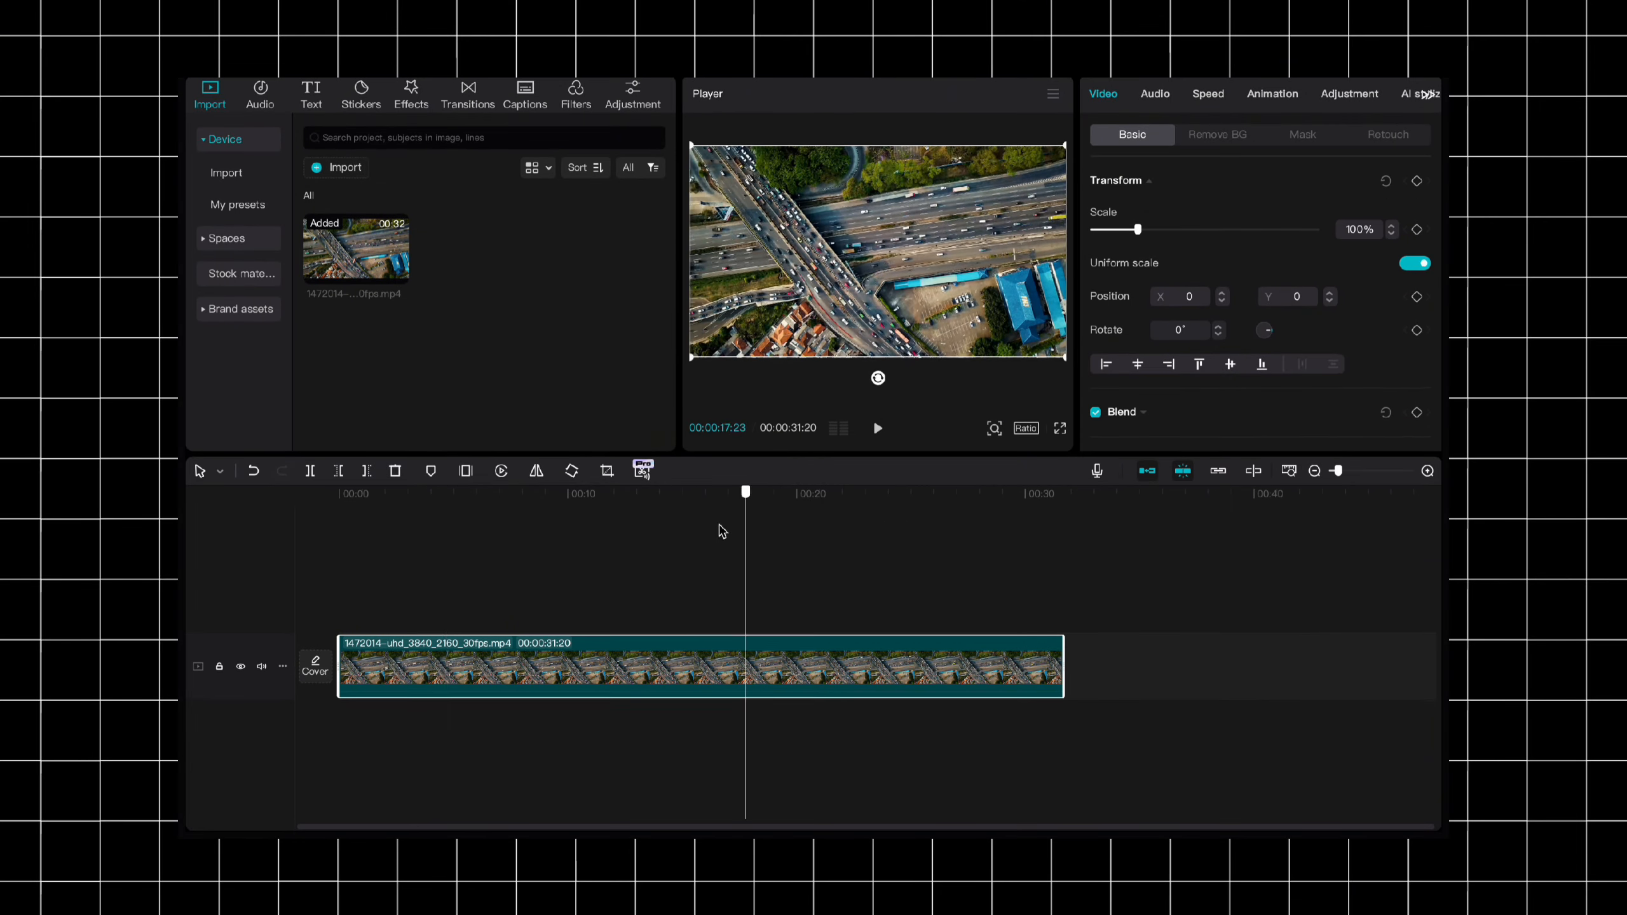
Create a zoom-in on the highway clip with scale keyframes of 100% at 00:00:00:22 and about 145% at 00:00:06:29
left_click_drag(723, 535, 356, 538)
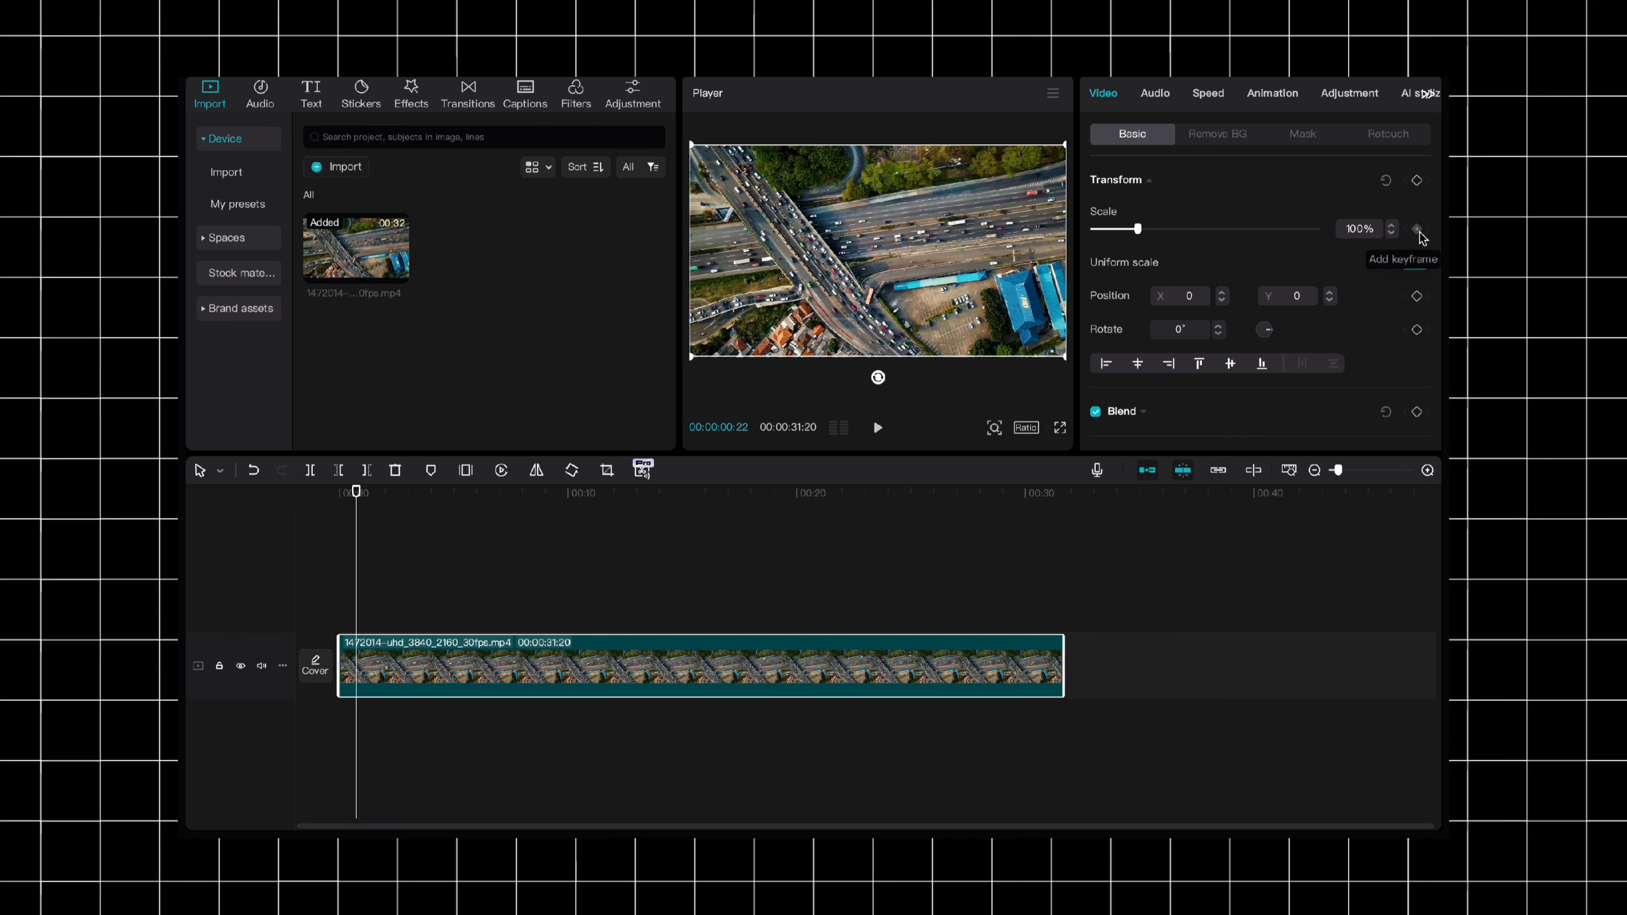
left_click(498, 516)
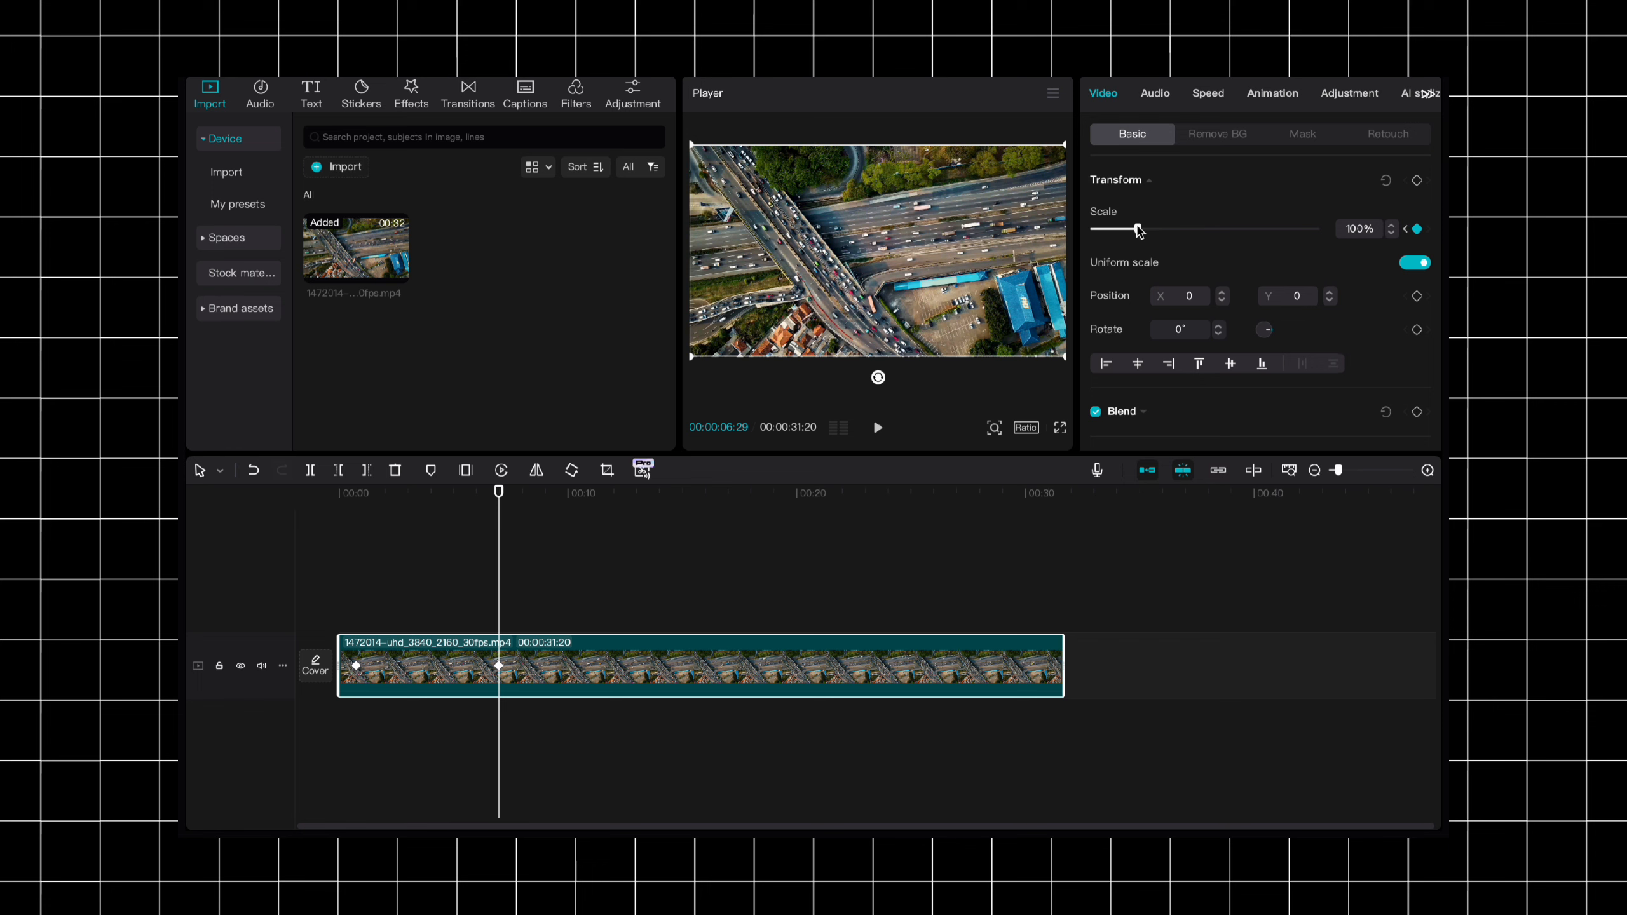
left_click_drag(1139, 230, 1160, 234)
Preview the highway clip's zoom-in from the first scale keyframe
left_click(356, 535)
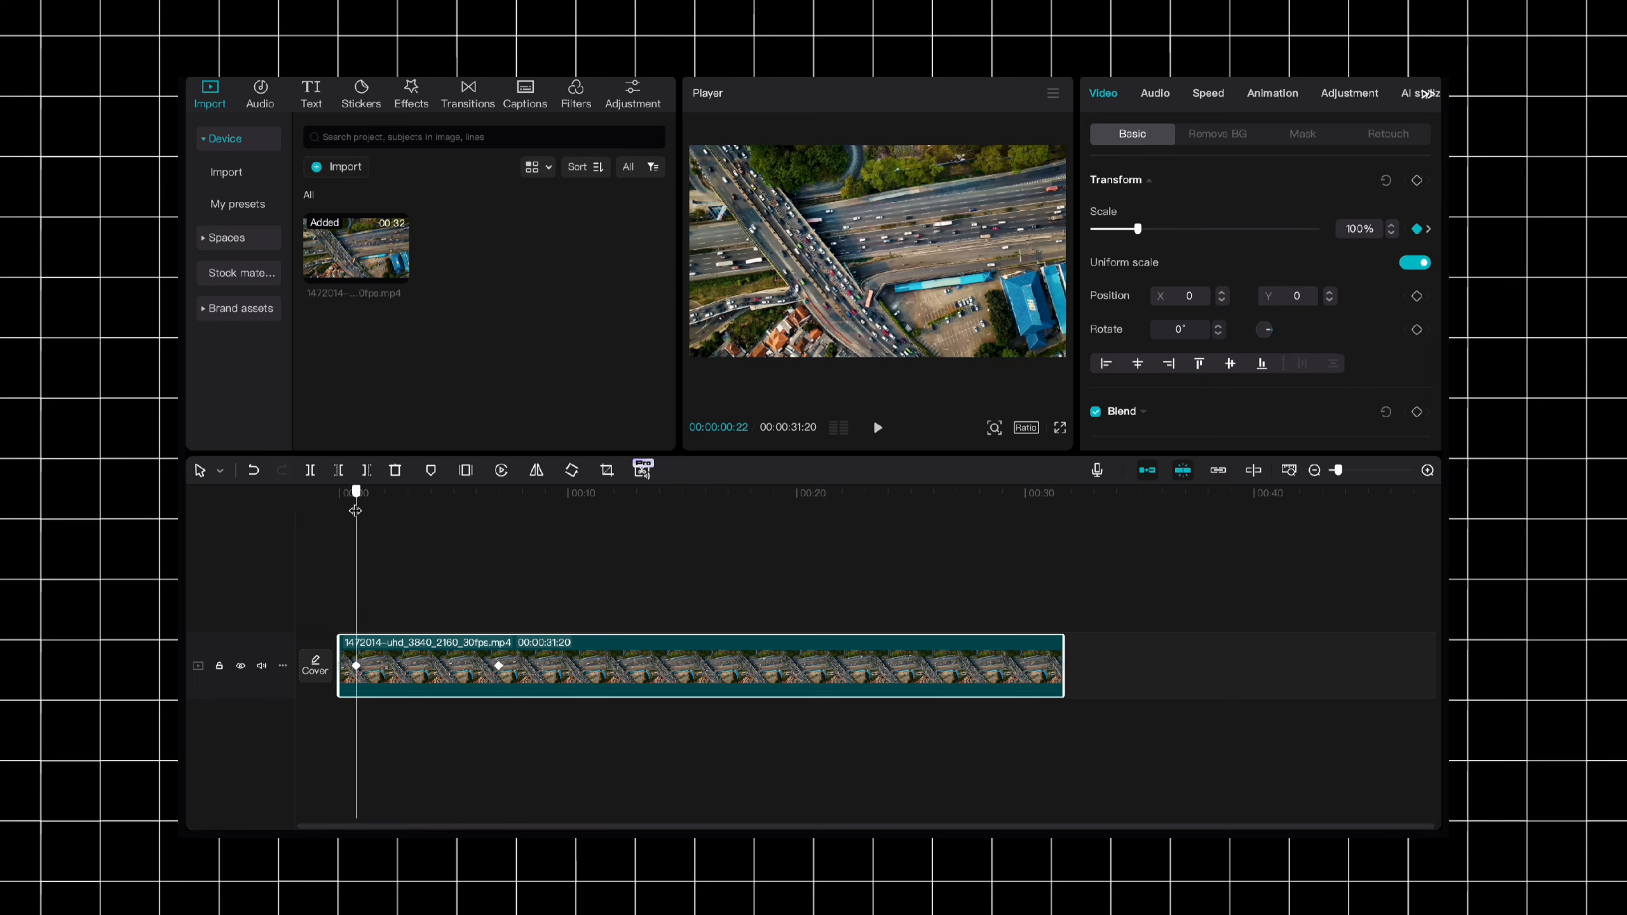
key("space")
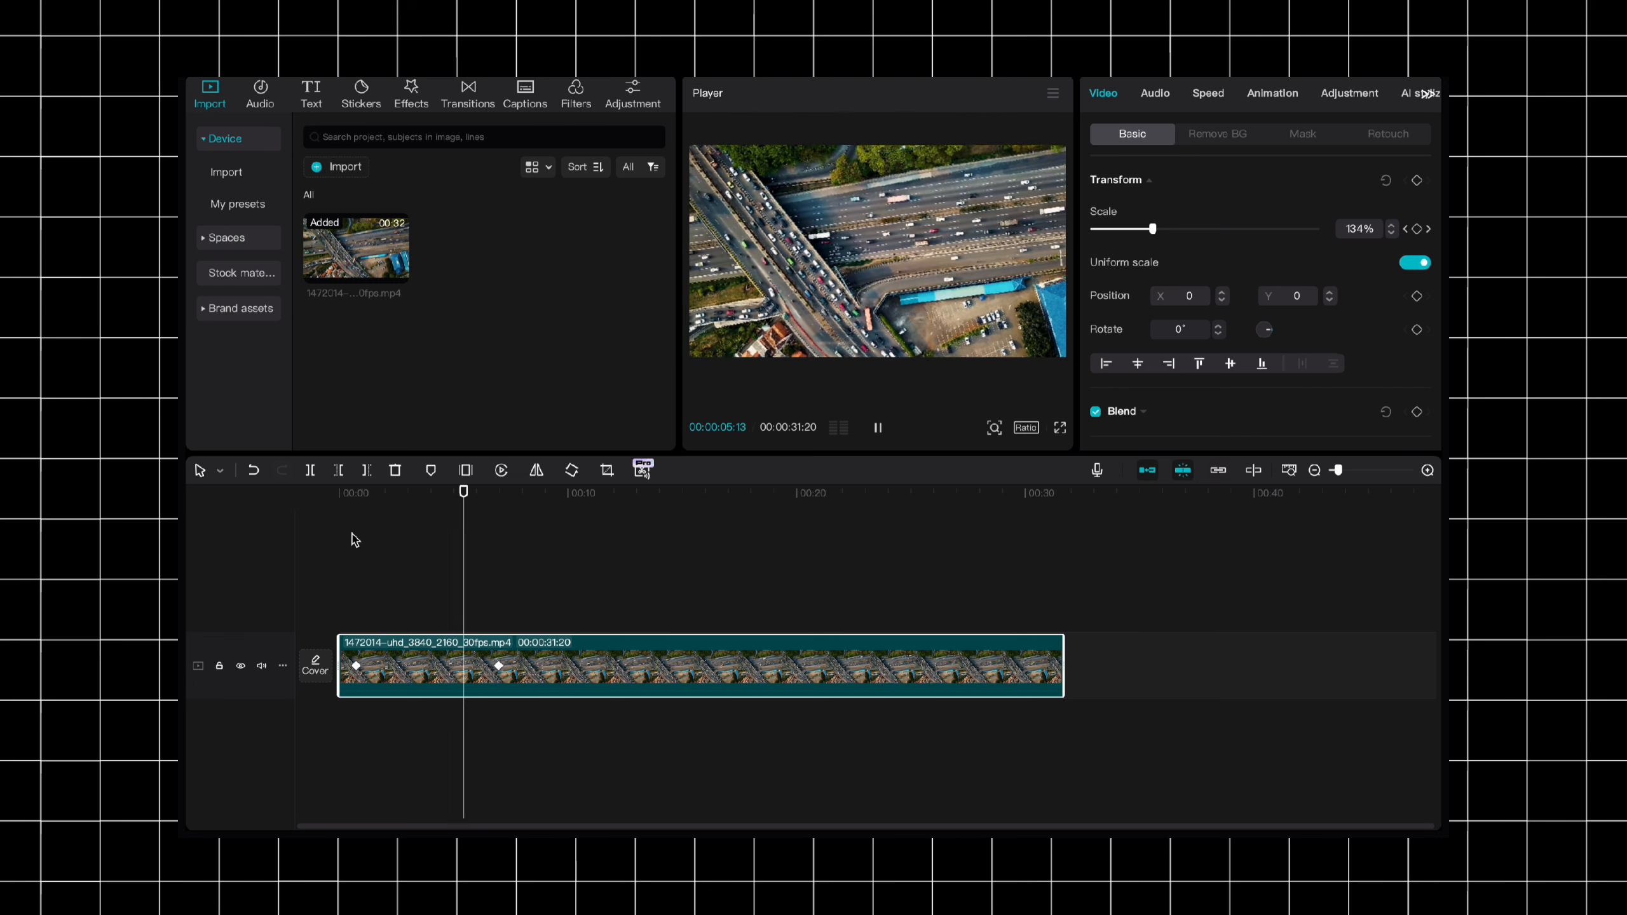
key("space")
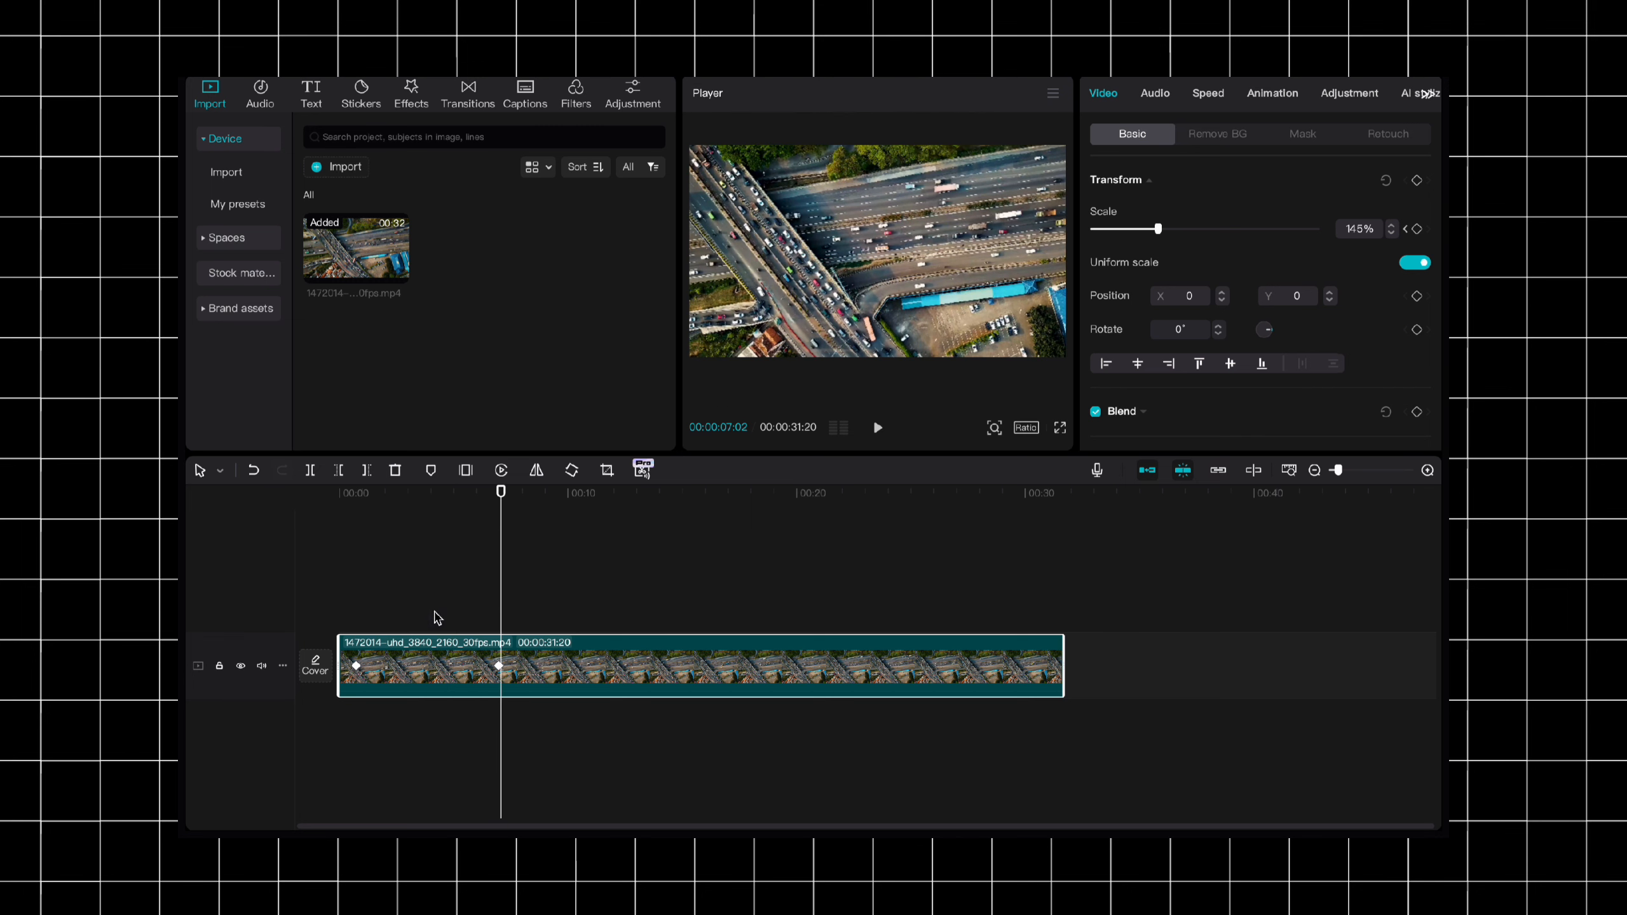
Turn the zoom-in into a zoom-out by replacing the second keyframe: scale 121% at 00:00:00:22 and 100% at 00:00:07:17
left_click(500, 667)
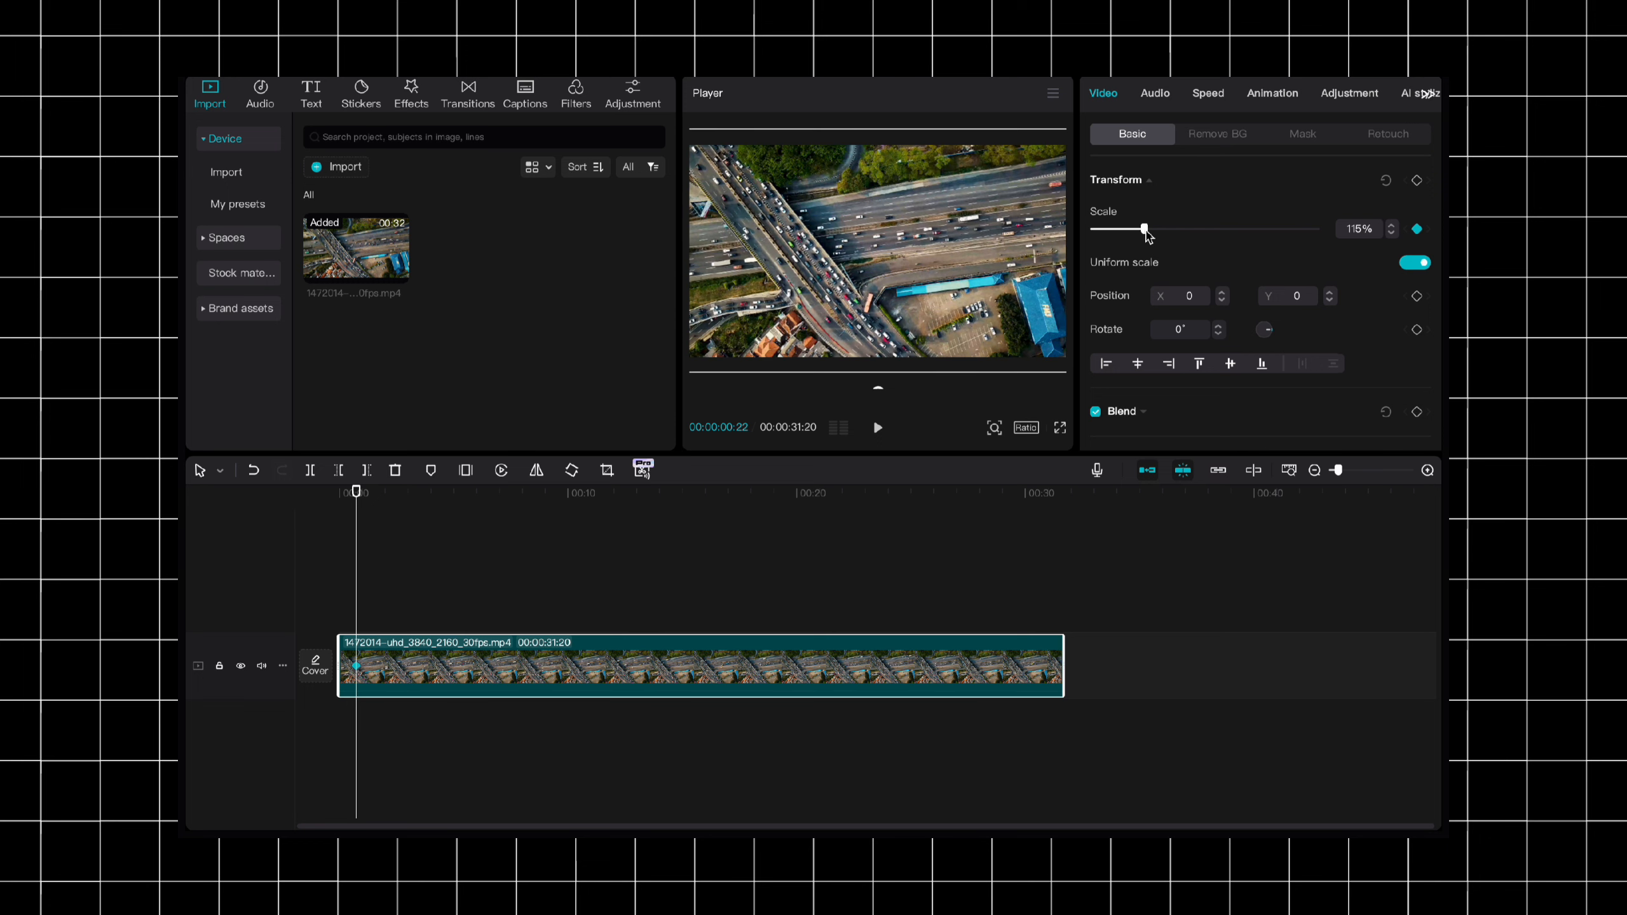
left_click(512, 515)
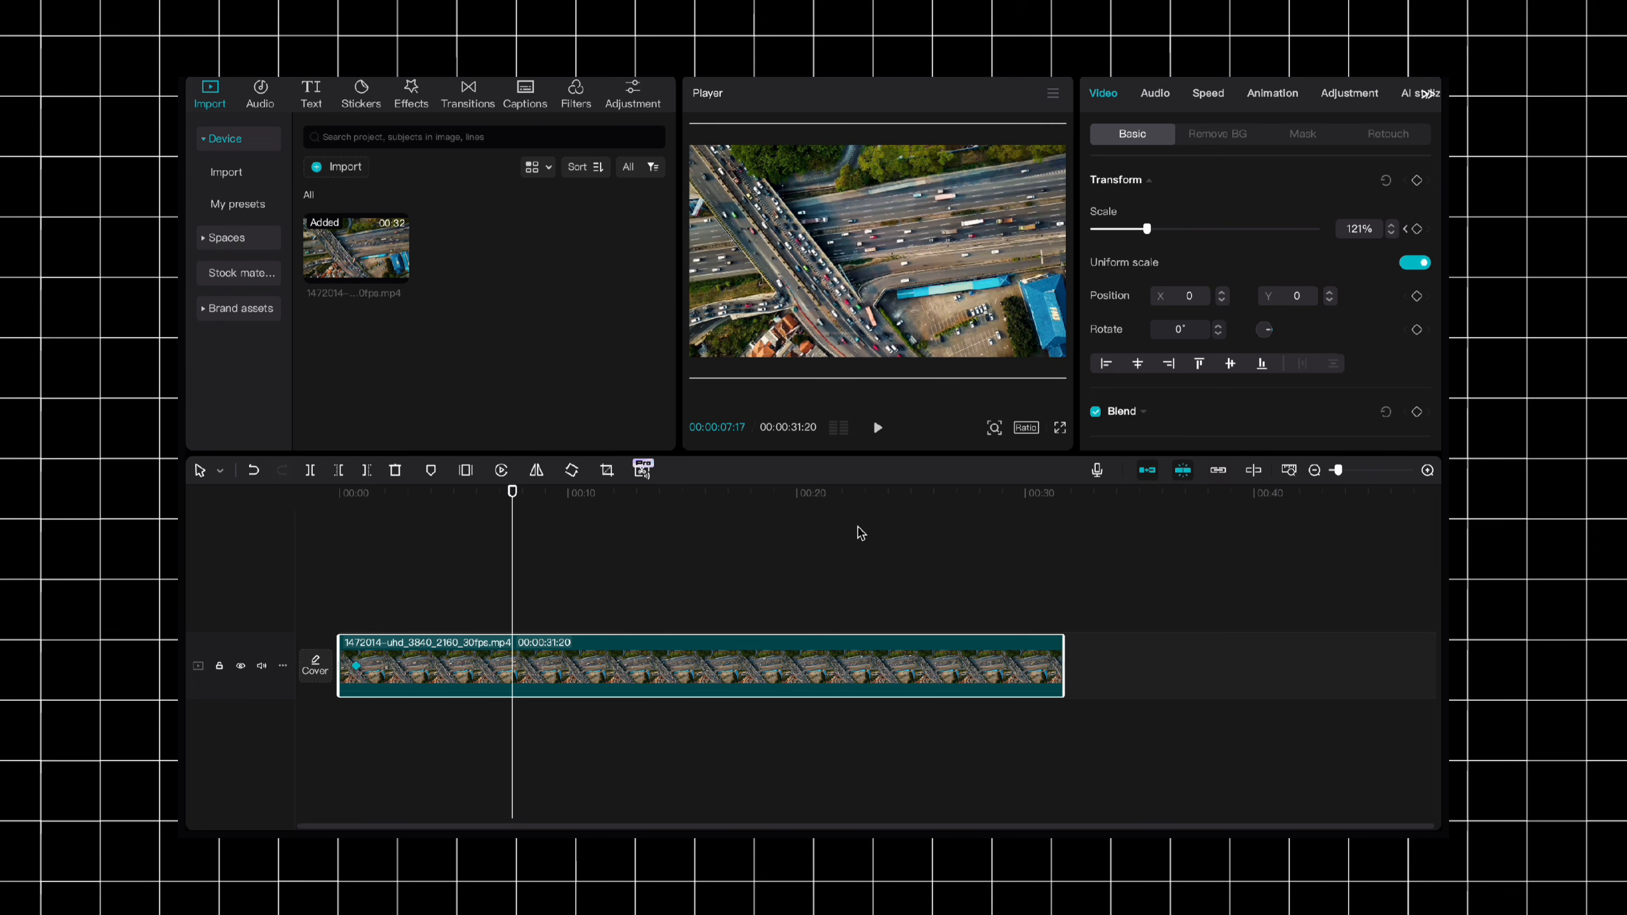
Preview the highway clip's zoom-out from the beginning of the timeline
left_click(339, 494)
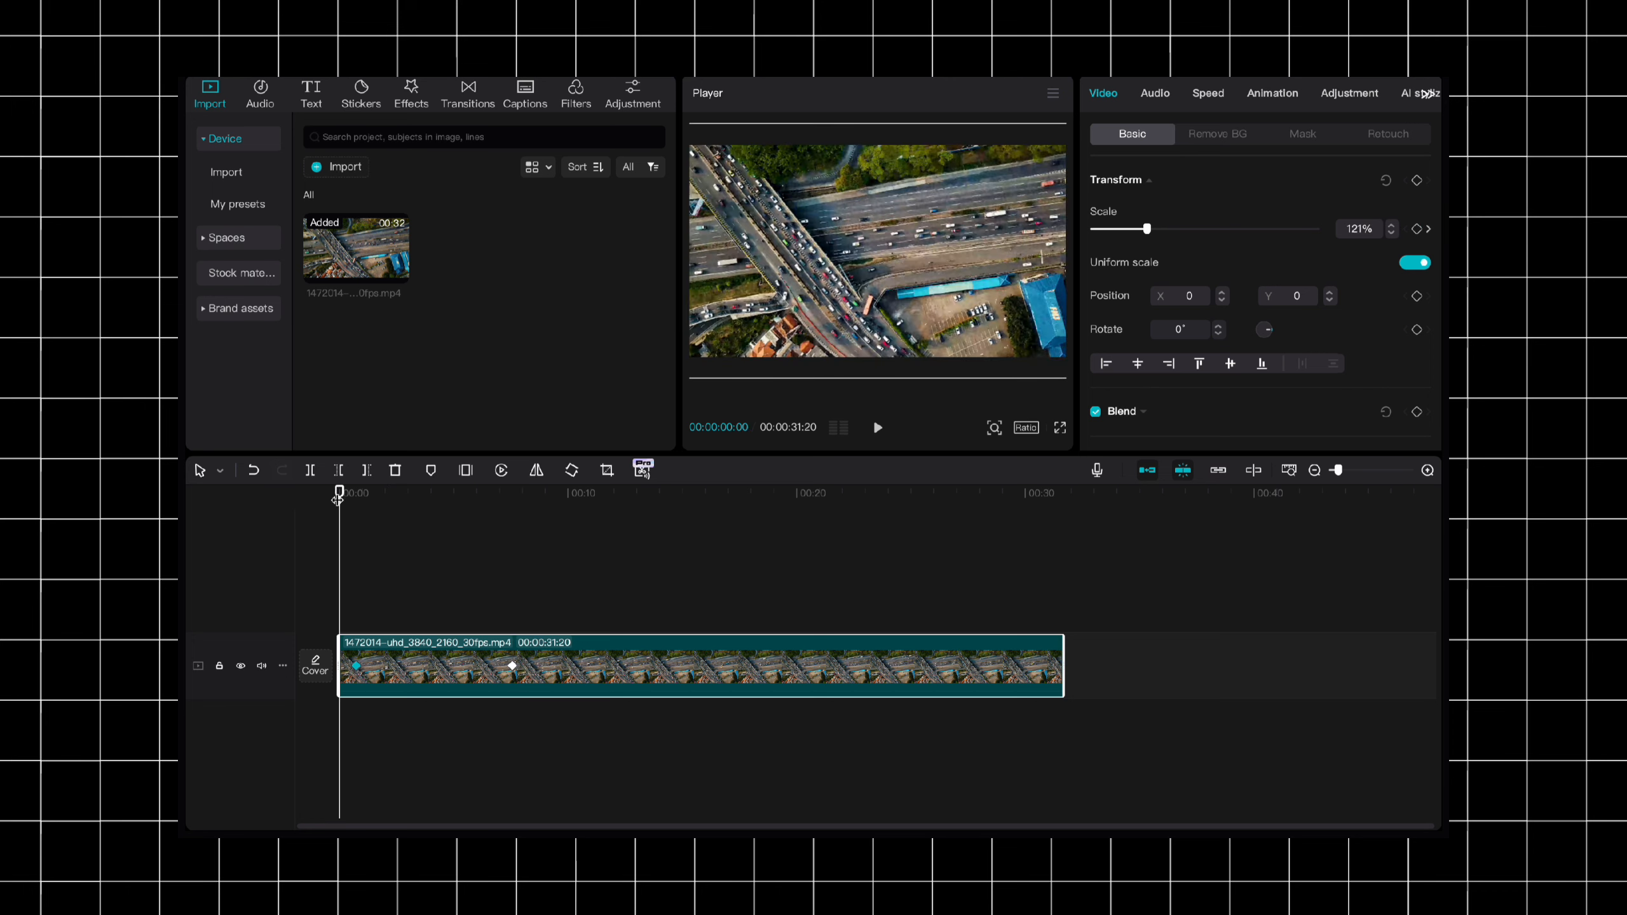
key("space")
left_click(481, 591)
left_click(449, 600)
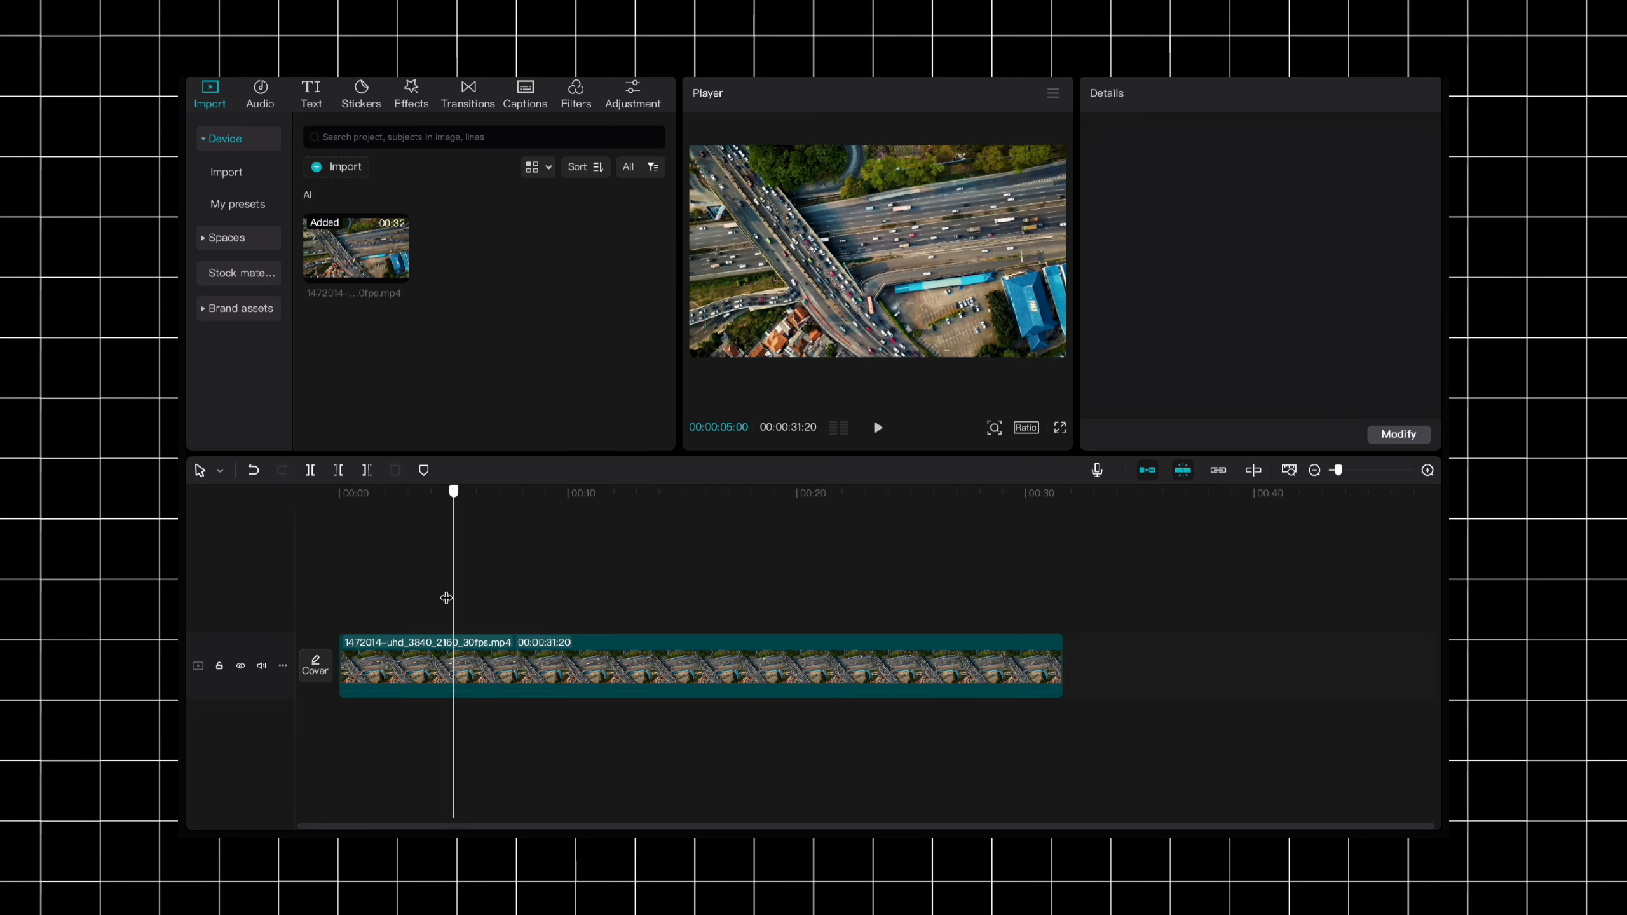
left_click(365, 598)
key("space")
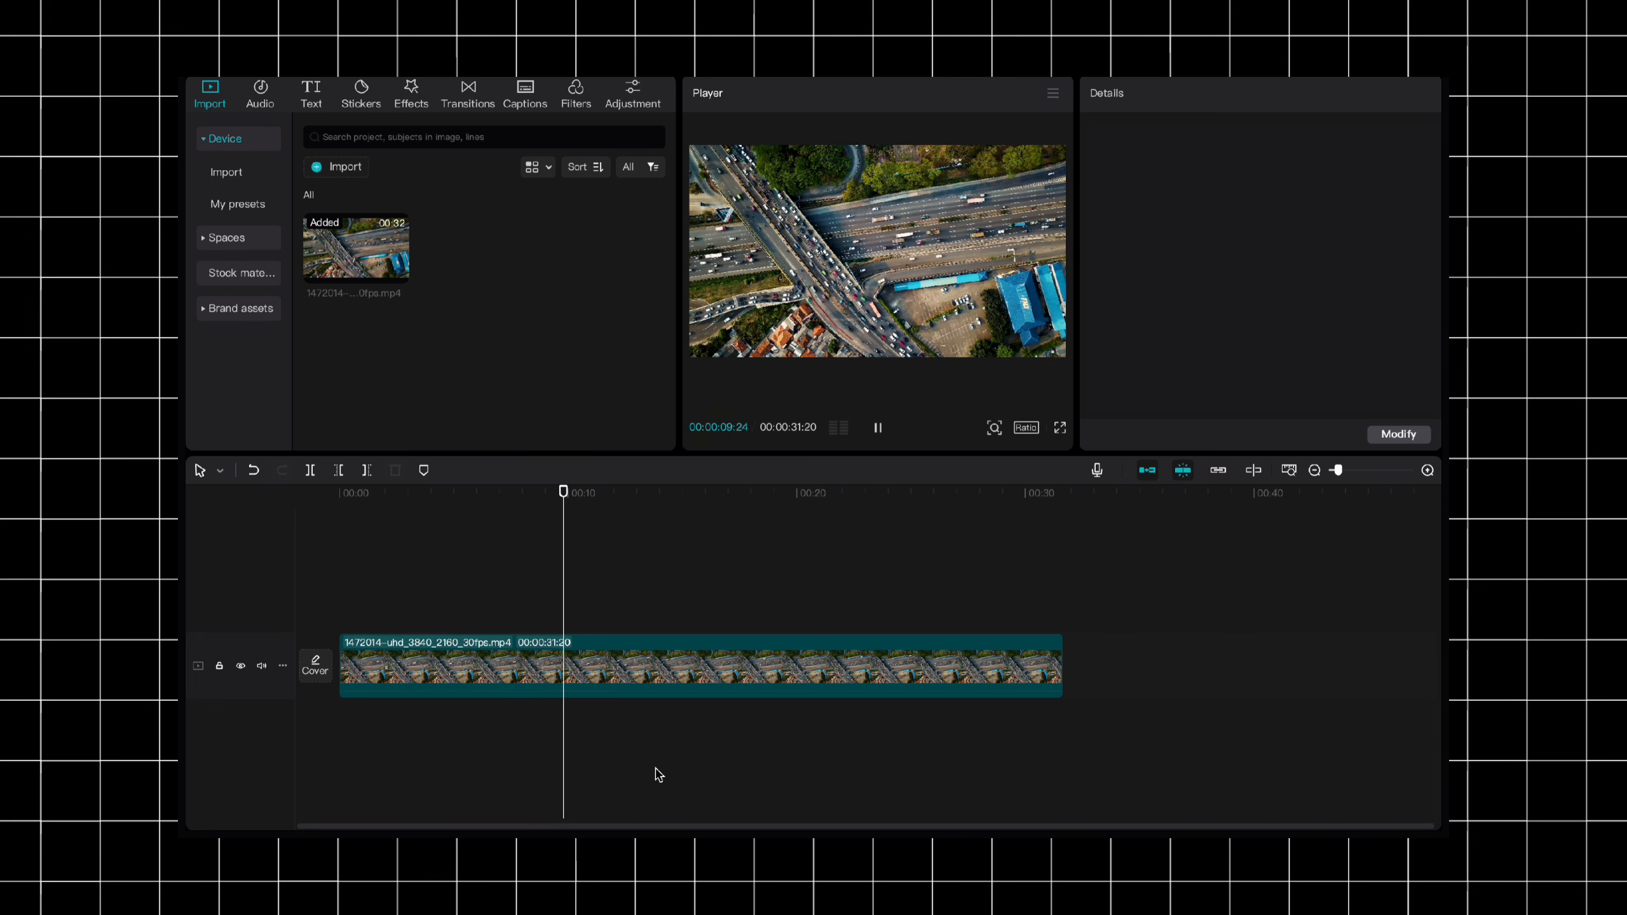
key("space")
Speed up the zoom-out by moving the second scale keyframe earlier to about 4 seconds, and play it back
left_click(569, 656)
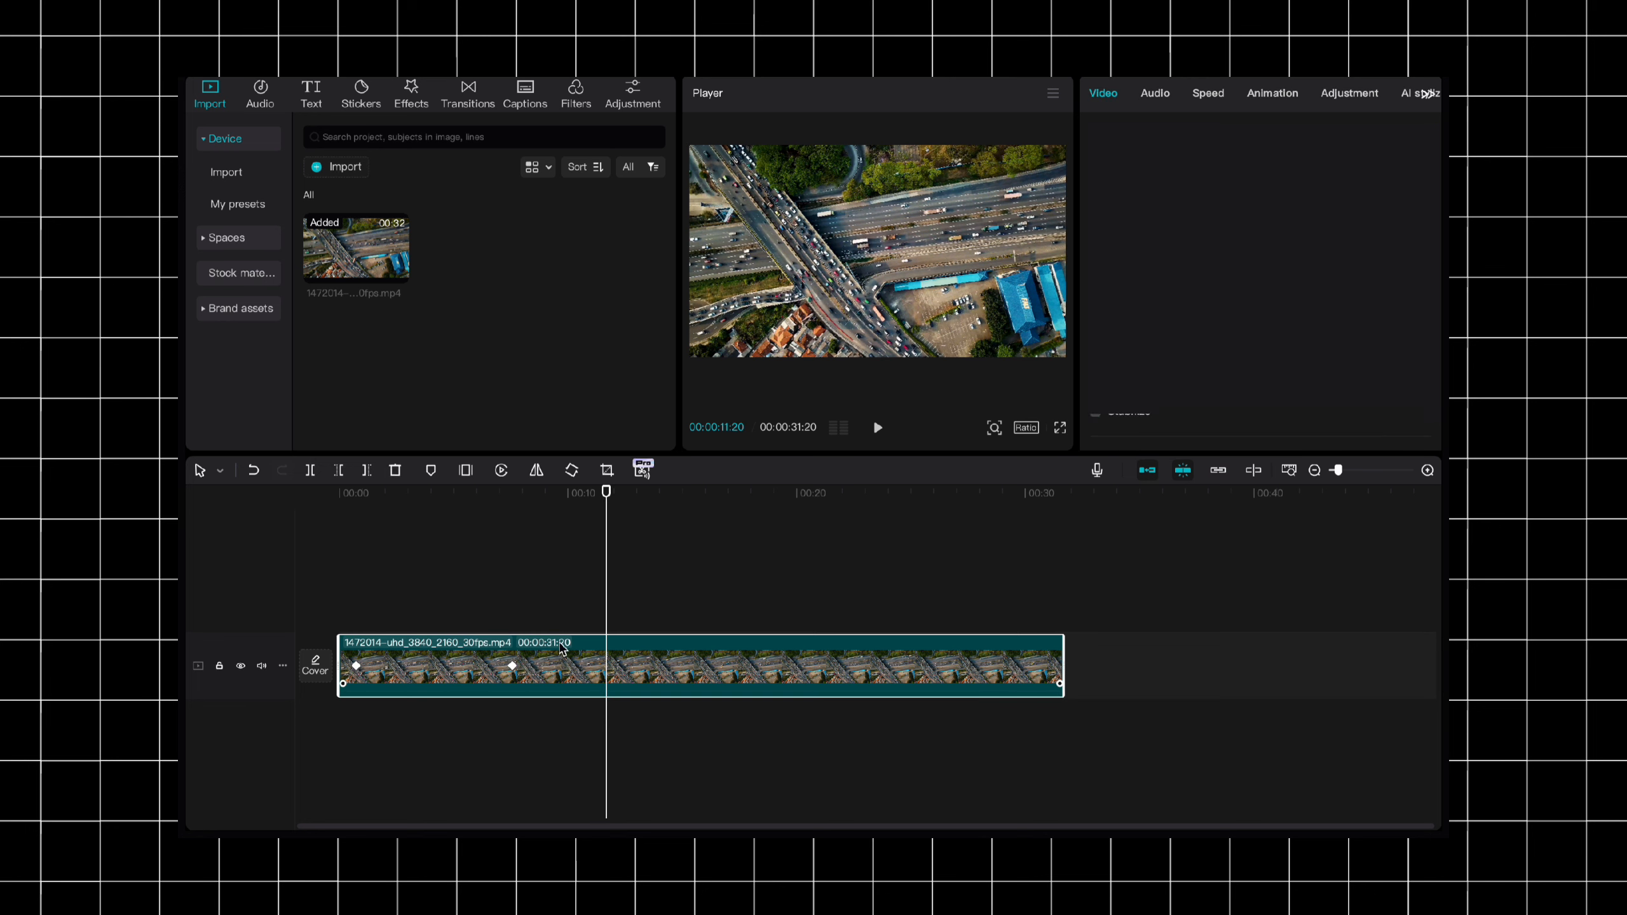
mouse_move(512, 668)
left_mouse_down()
mouse_move(628, 663)
mouse_move(494, 677)
left_mouse_up()
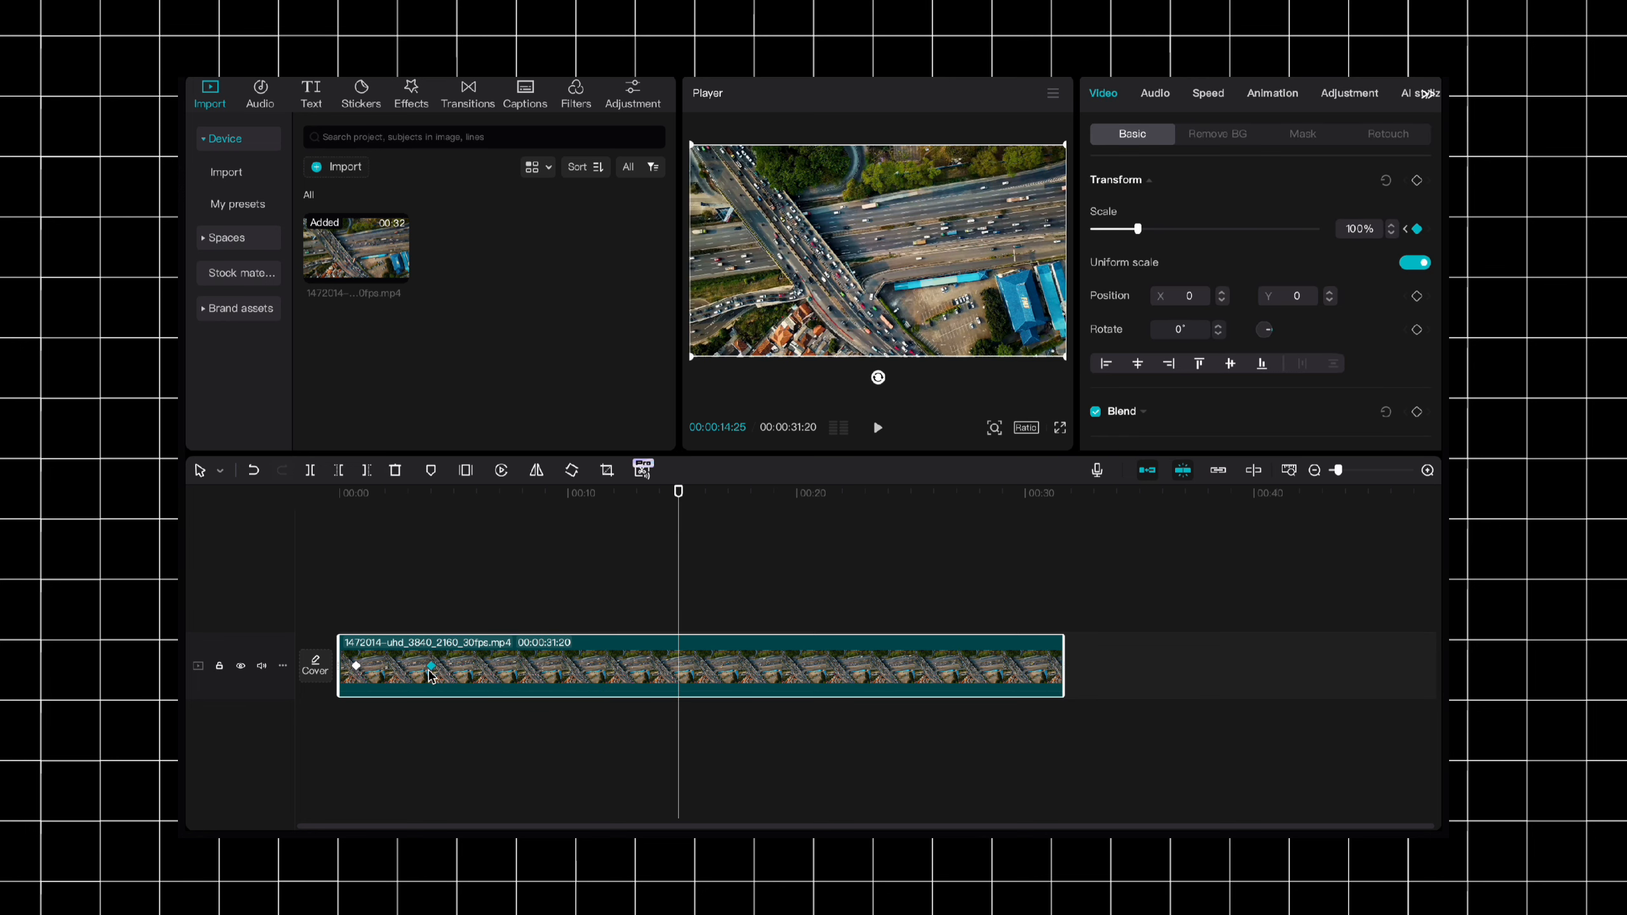
left_click(357, 625)
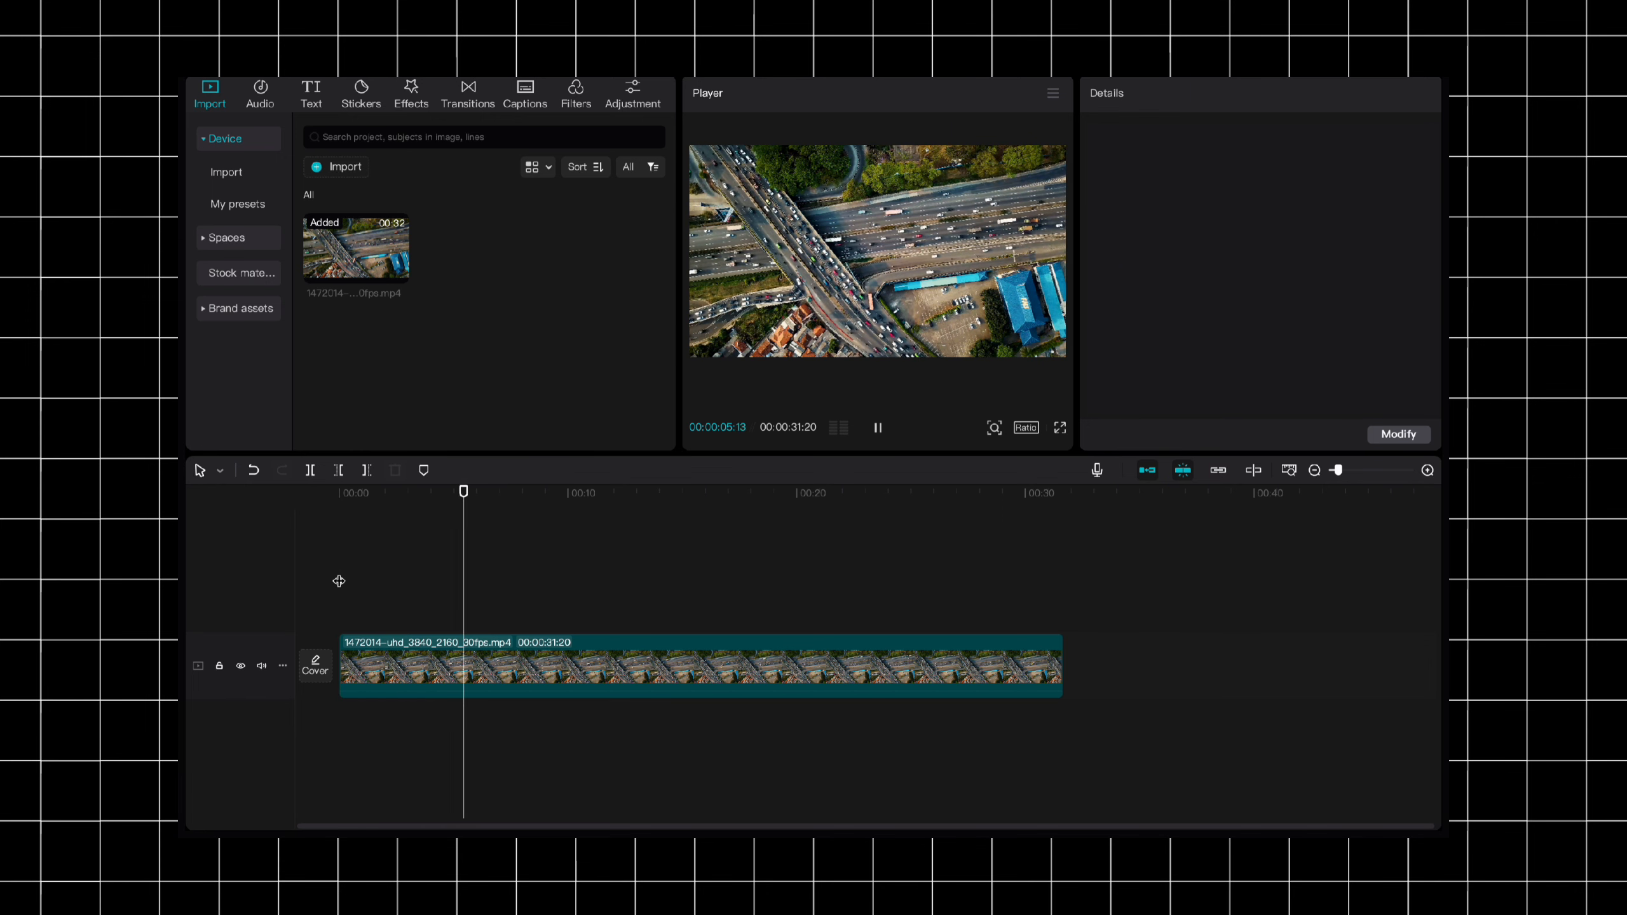
left_click(410, 669)
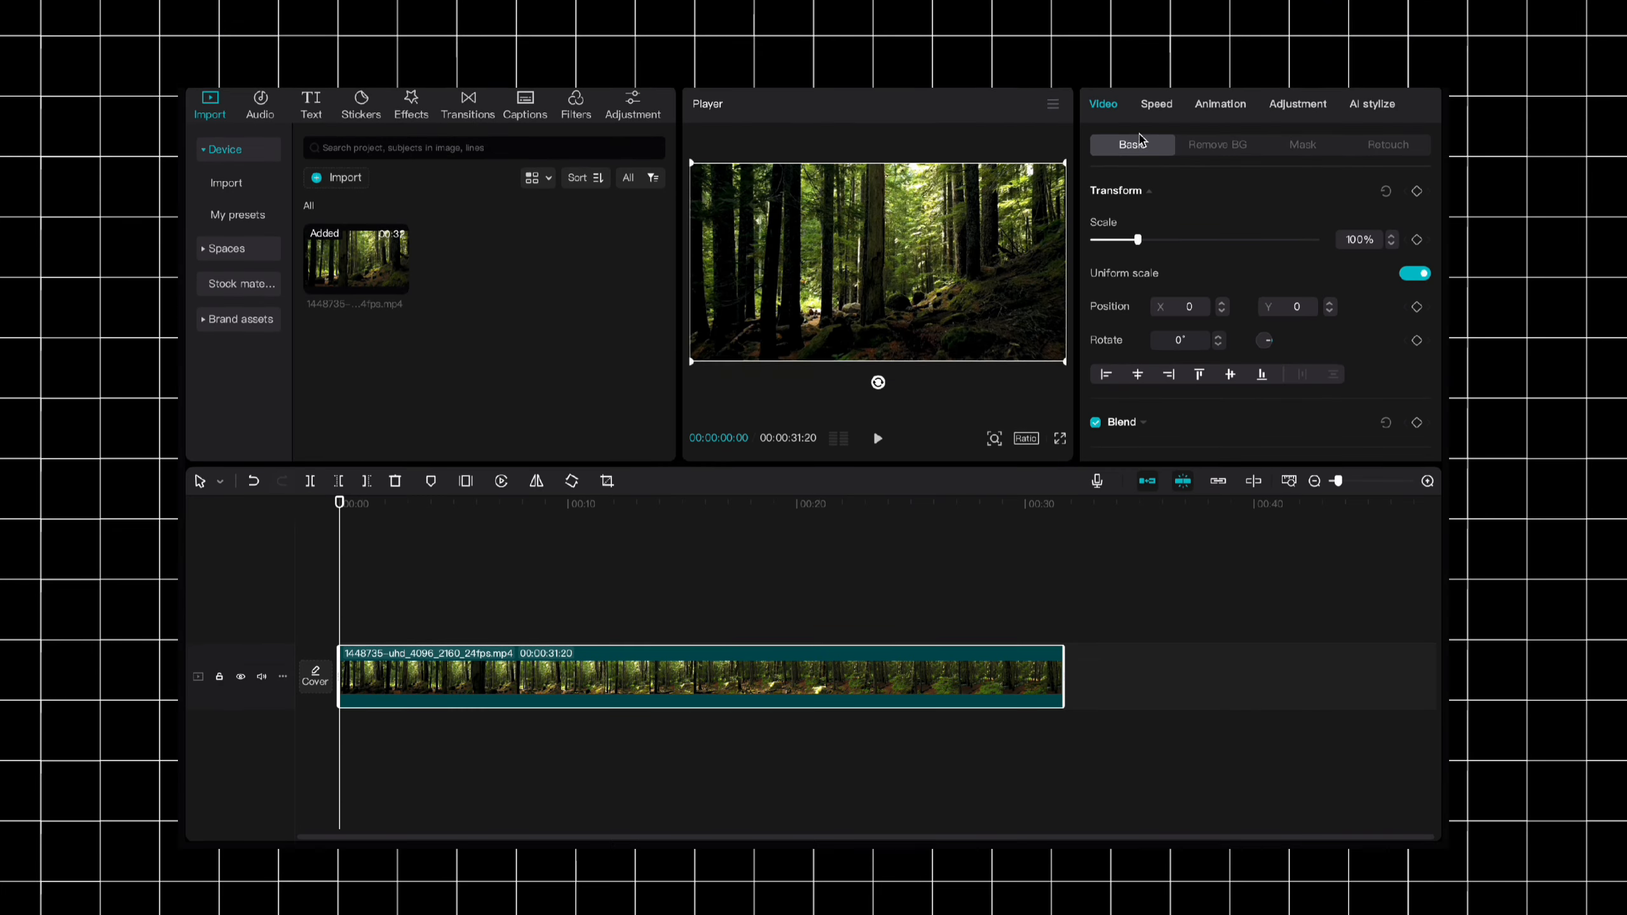
Apply a Horizontal mask to the forest clip, rotate it to -90°, and move it to the frame's left edge at X -2048
left_click(1303, 134)
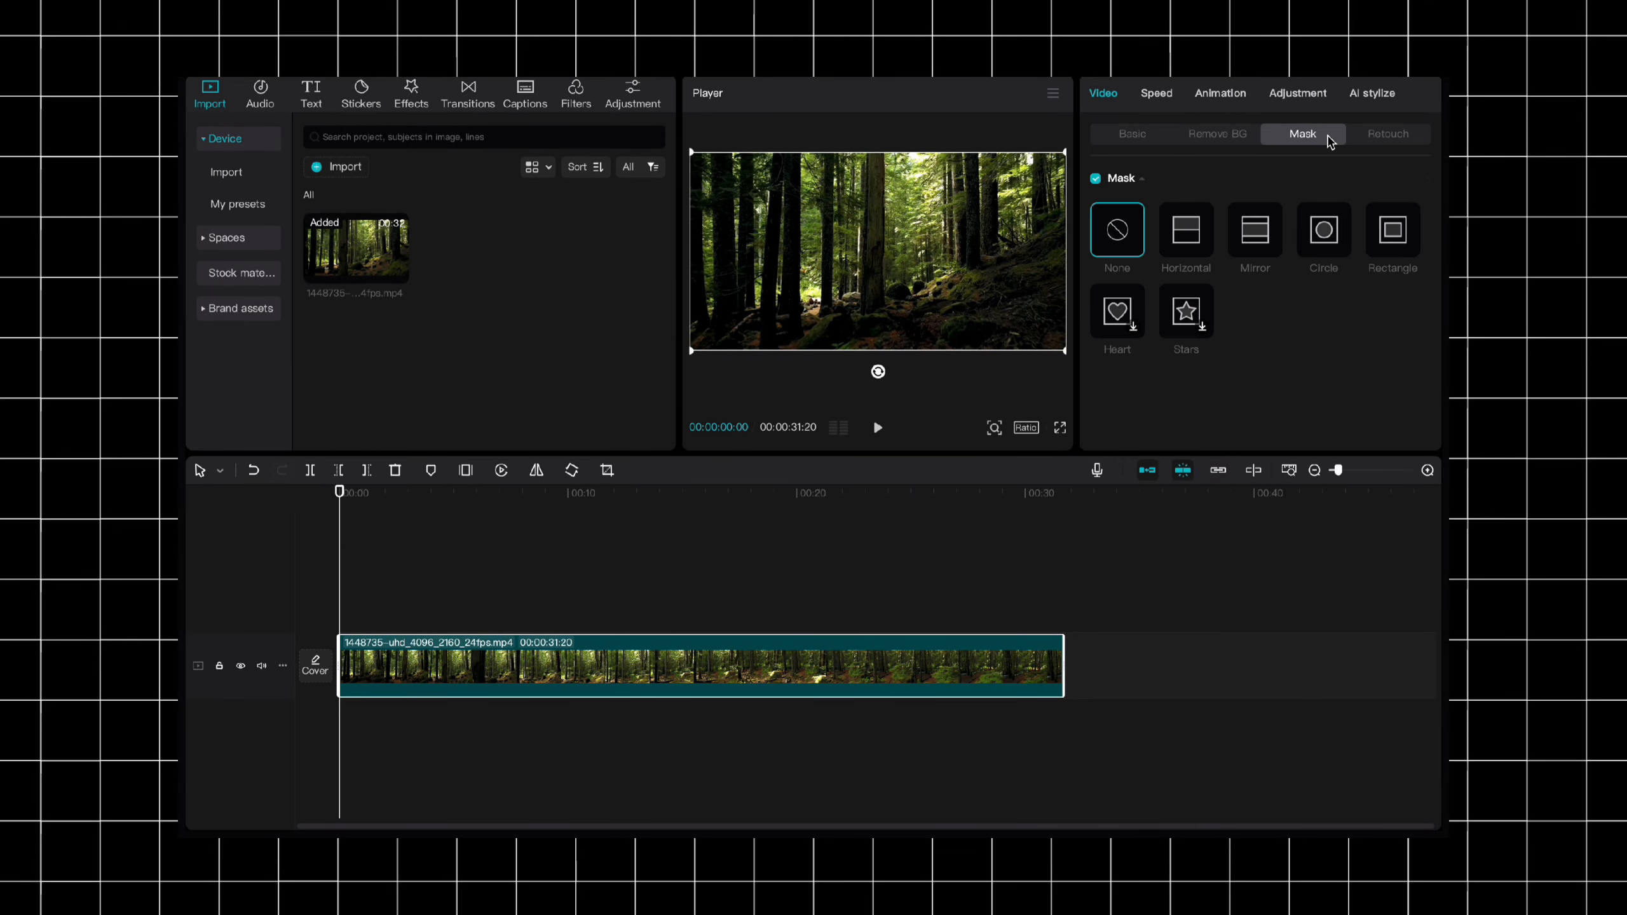
left_click(1186, 232)
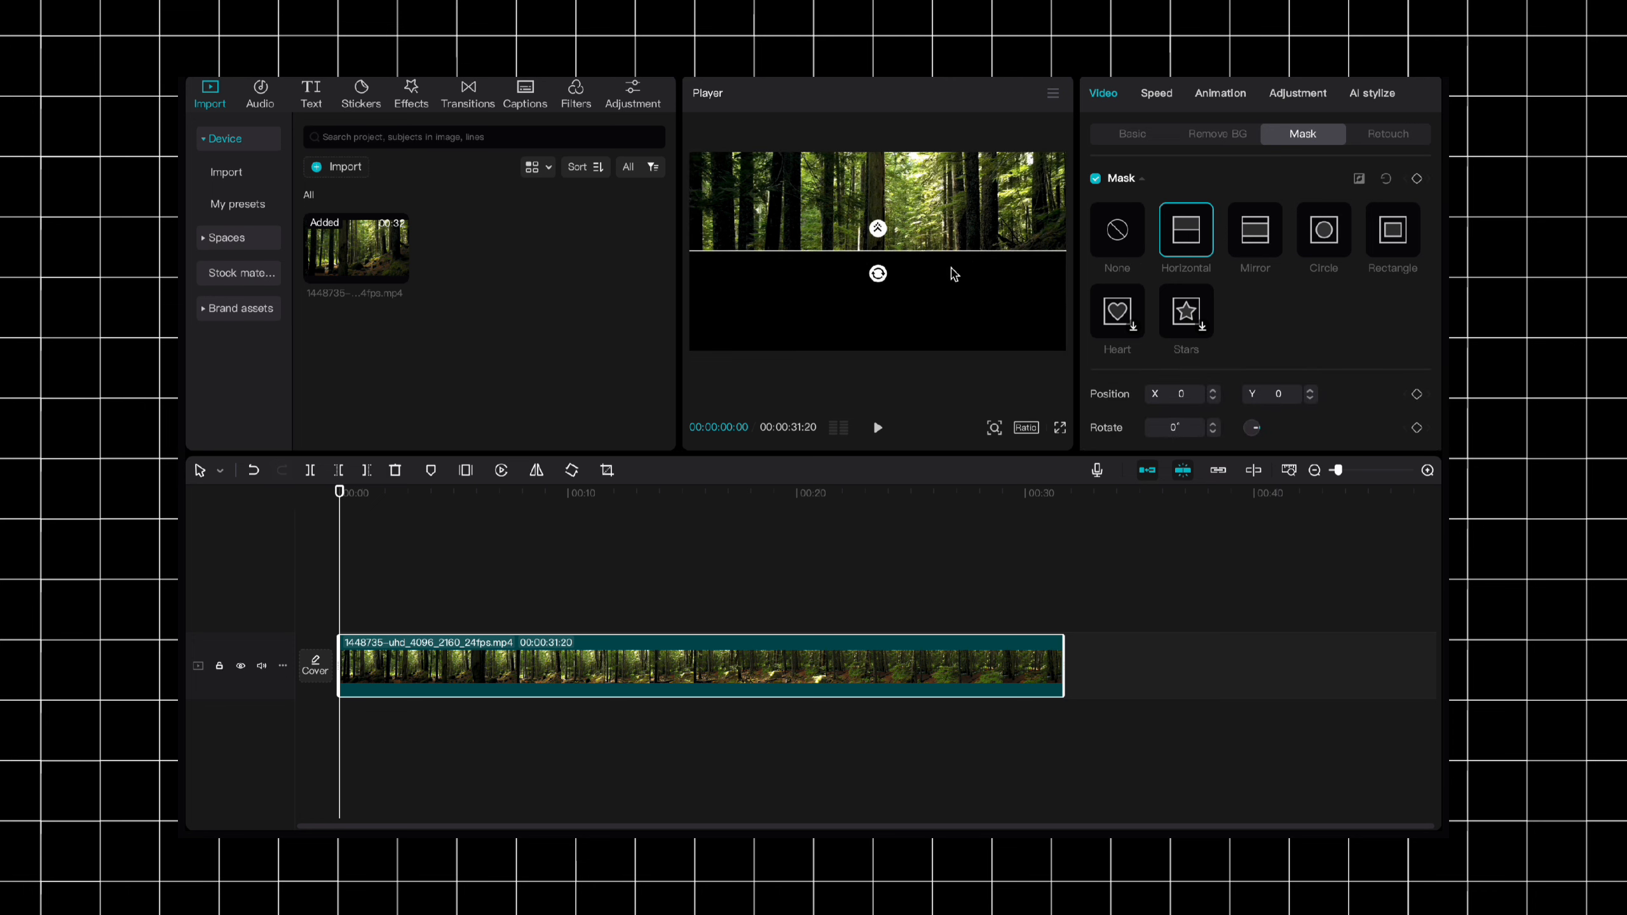
left_click_drag(879, 275, 711, 227)
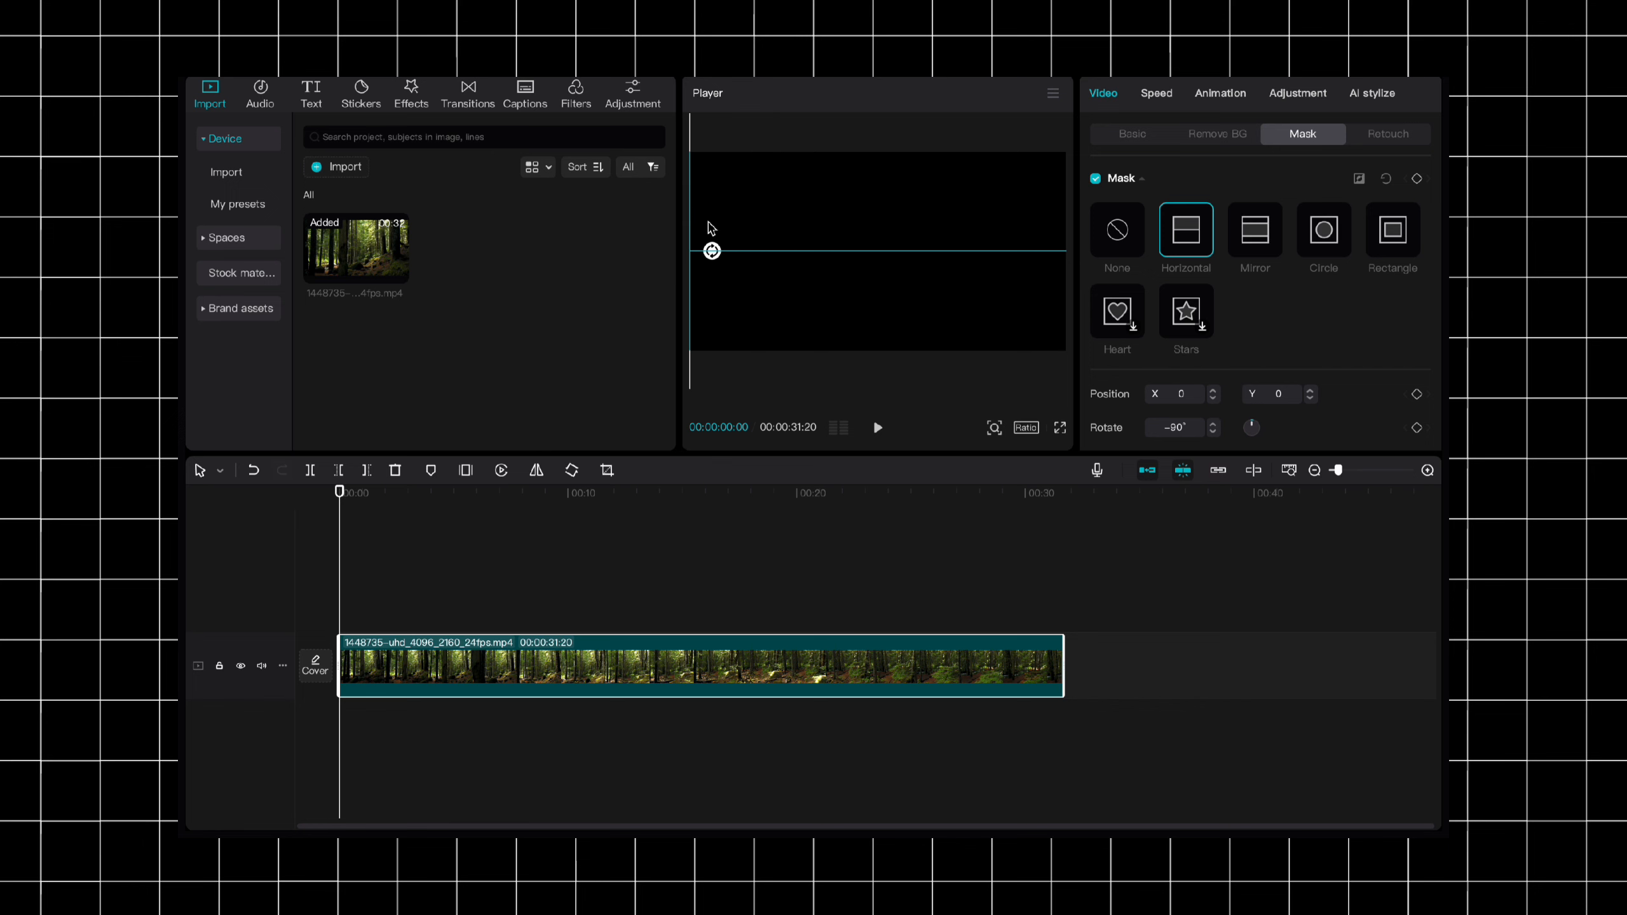
Keyframe the mask at the clip's start and at 00:00:02:16, moving the mask line to the frame's right edge at the second keyframe
left_click(1417, 177)
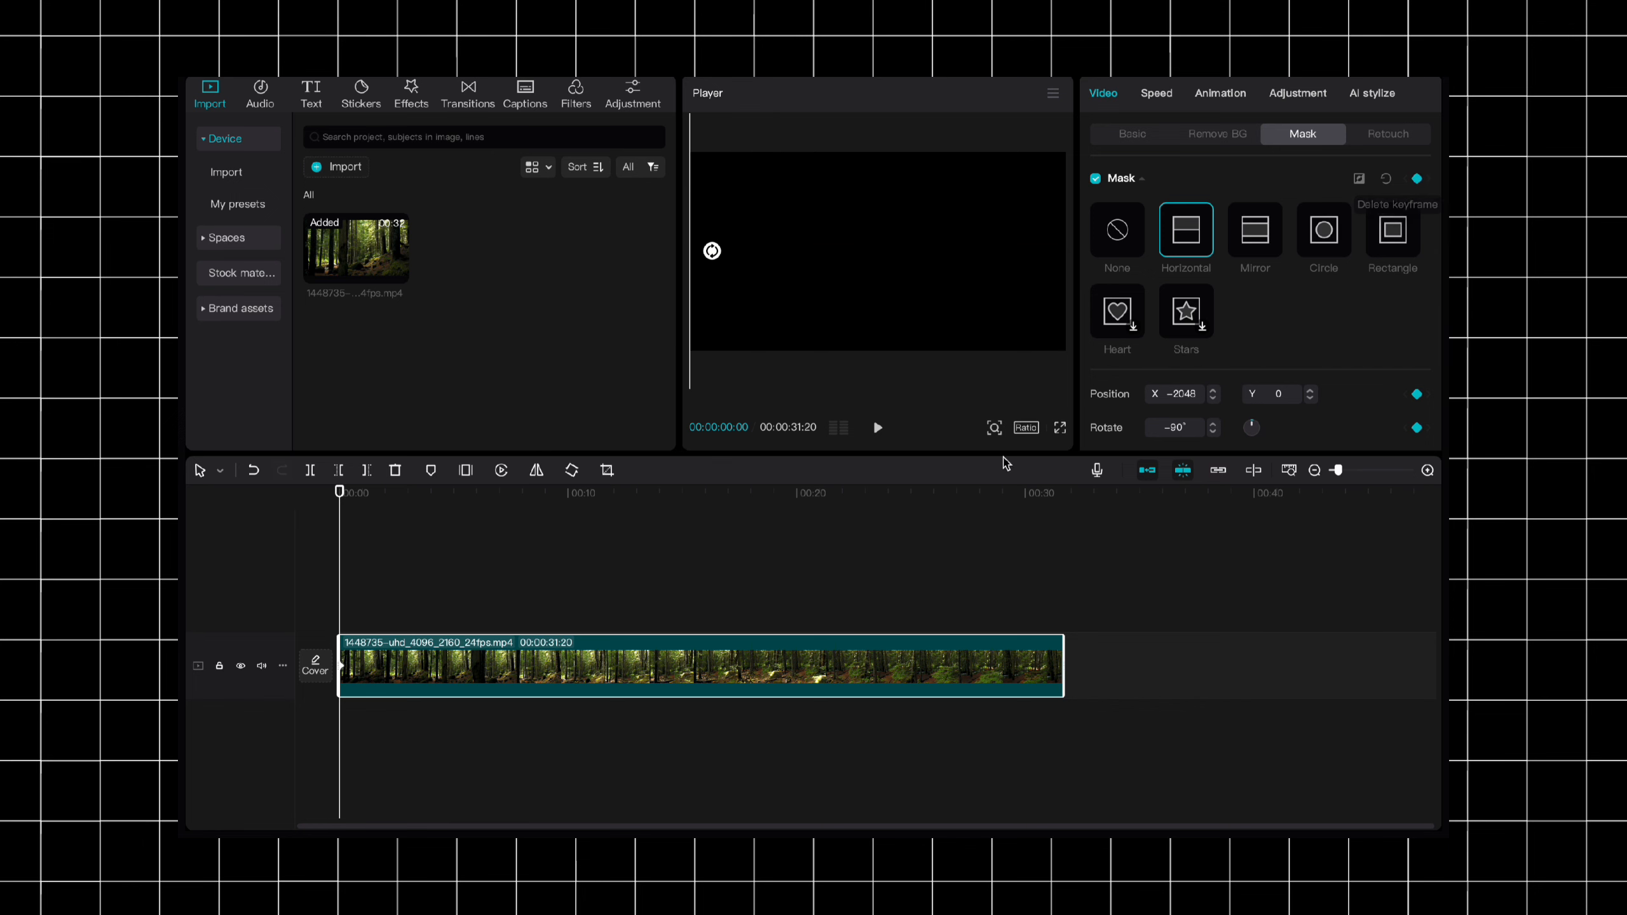
left_click_drag(362, 498, 398, 499)
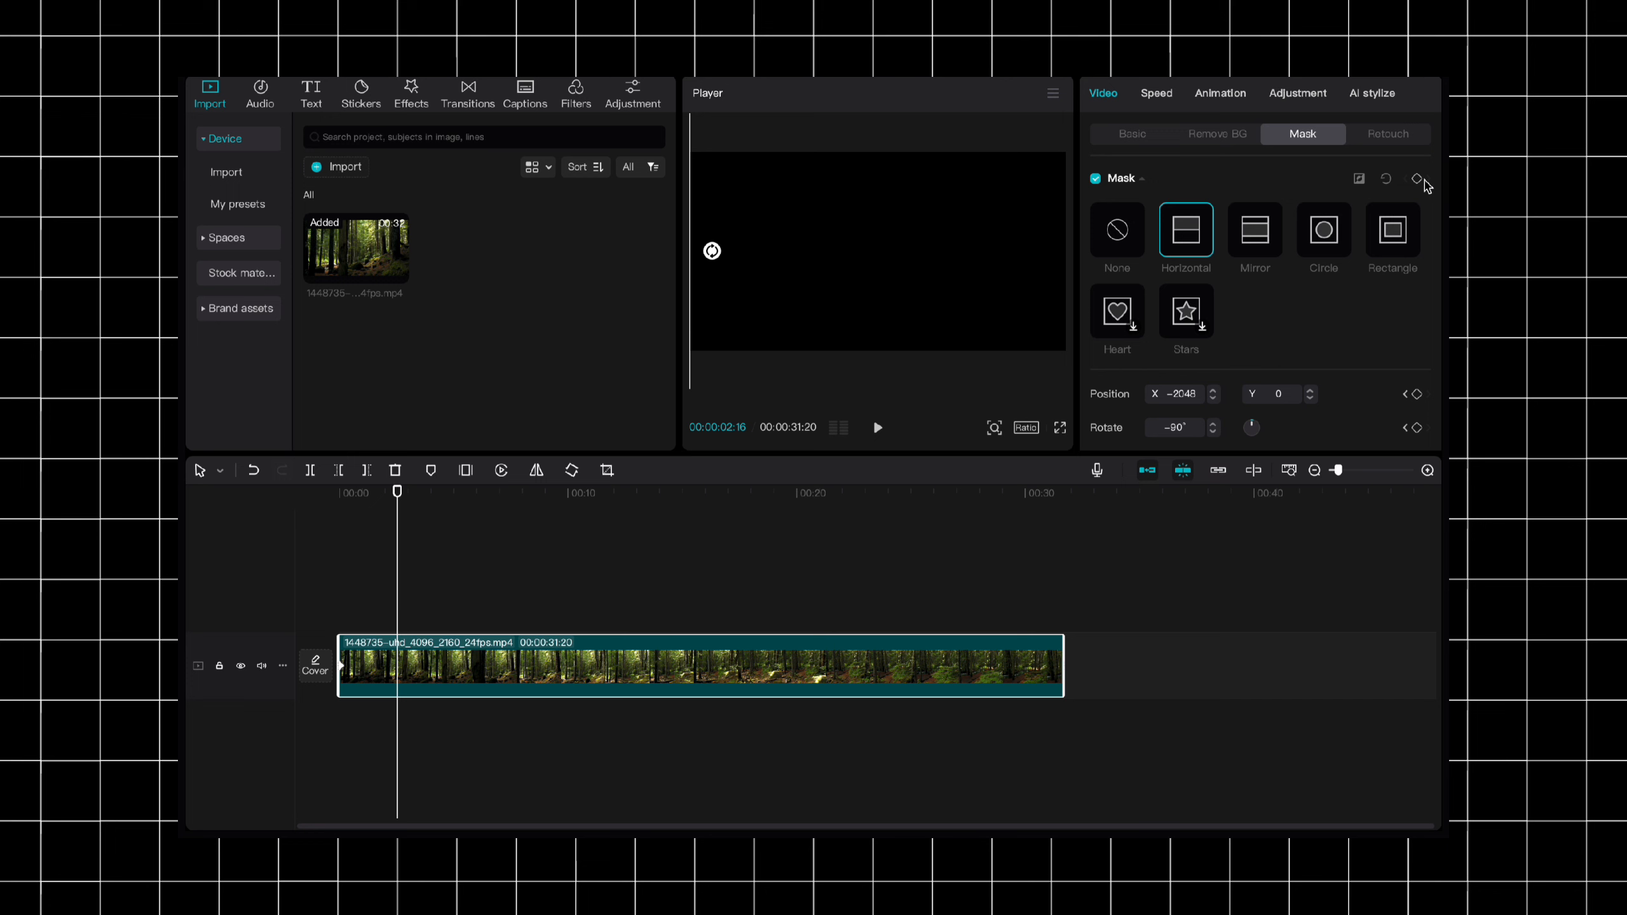
left_click_drag(700, 218, 1074, 223)
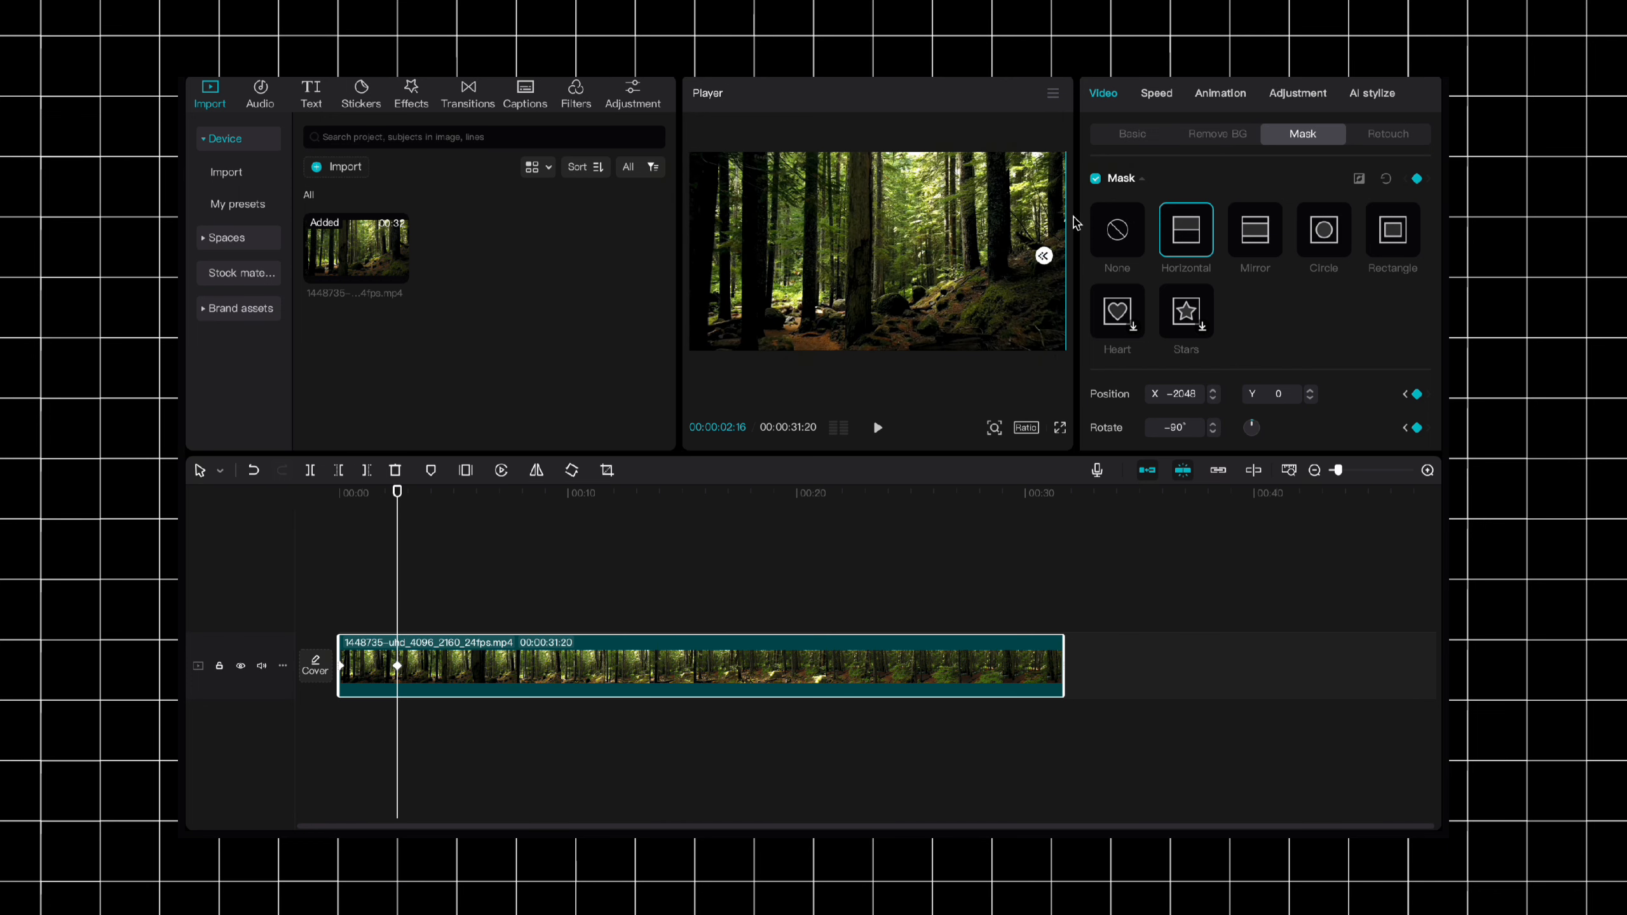
Preview the mask wipe across the forest clip
left_click(471, 523)
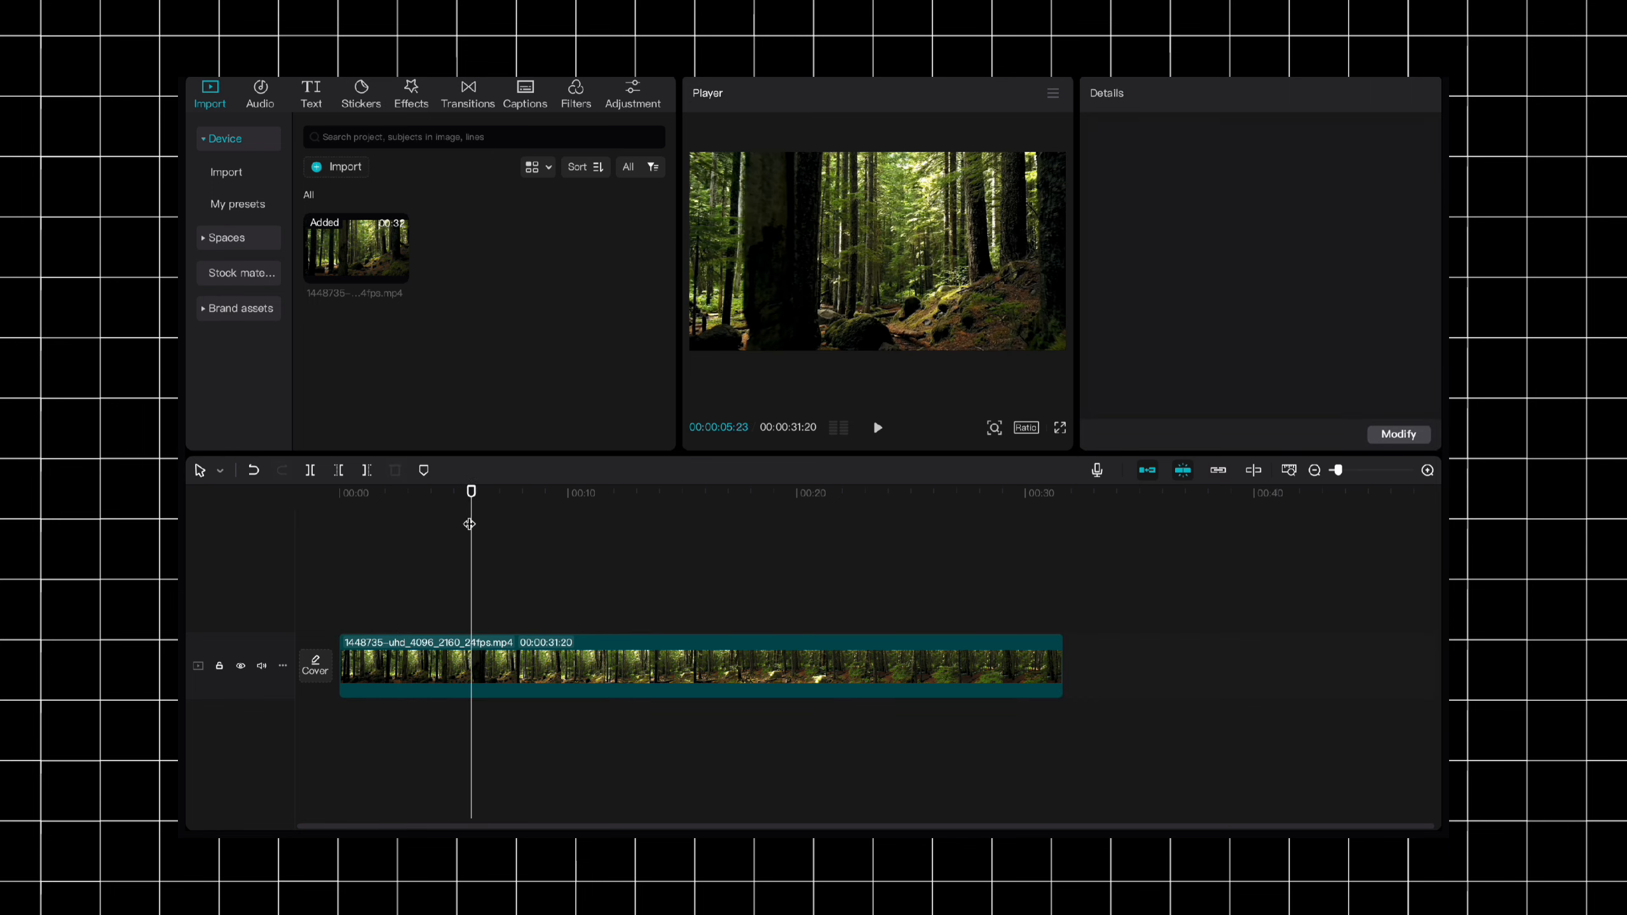
left_click_drag(471, 522, 273, 520)
key("space")
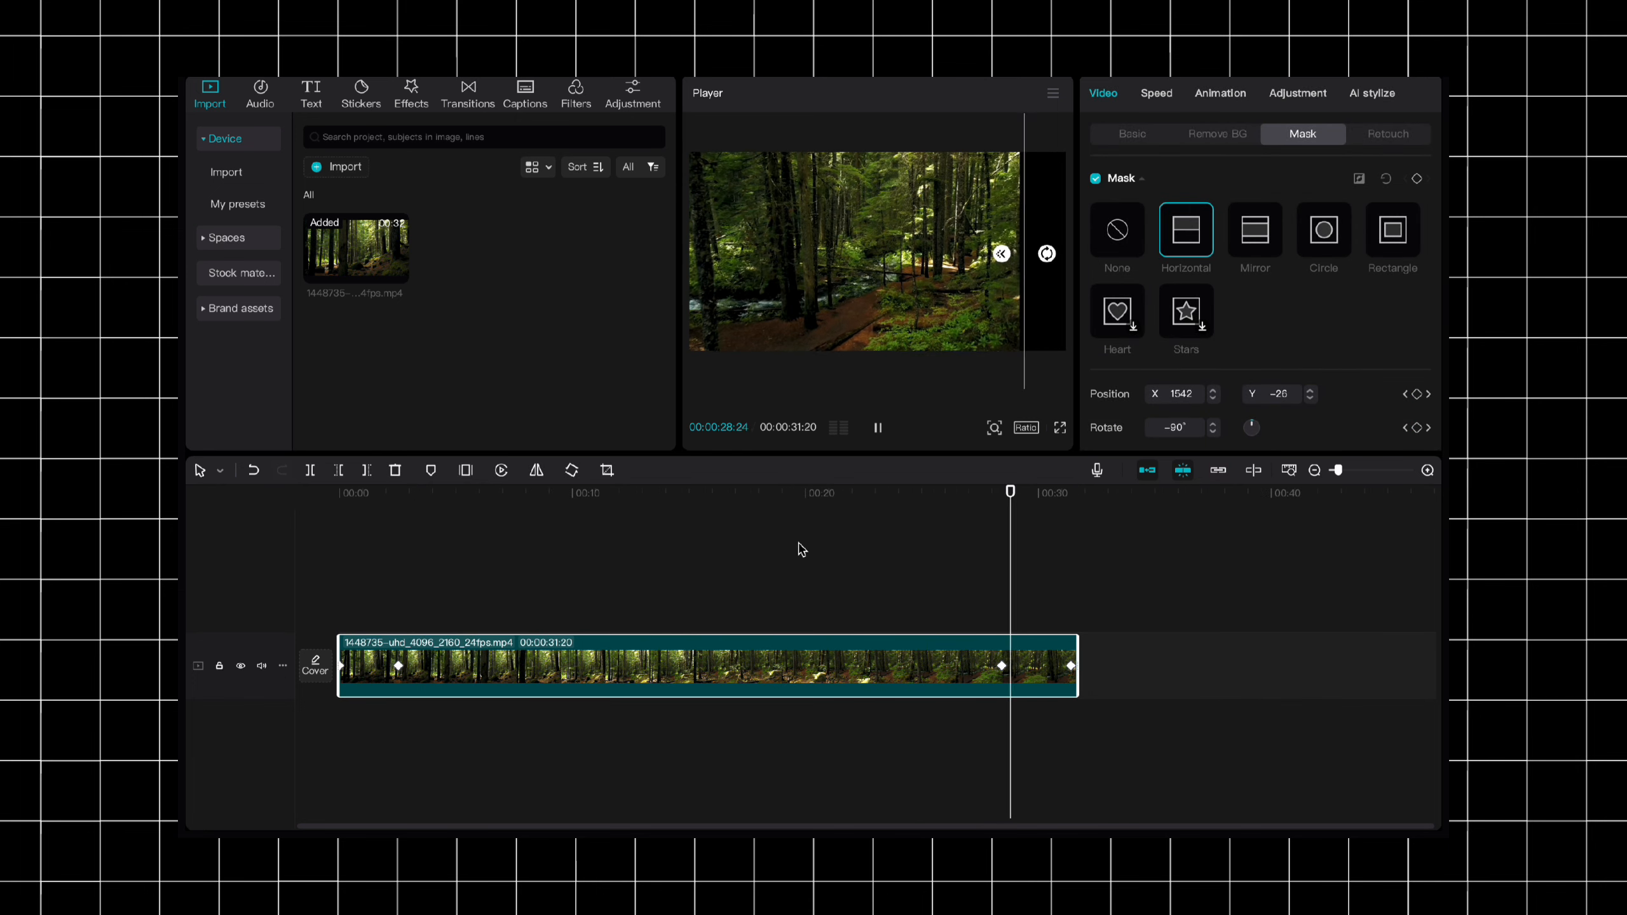
left_click(1013, 613)
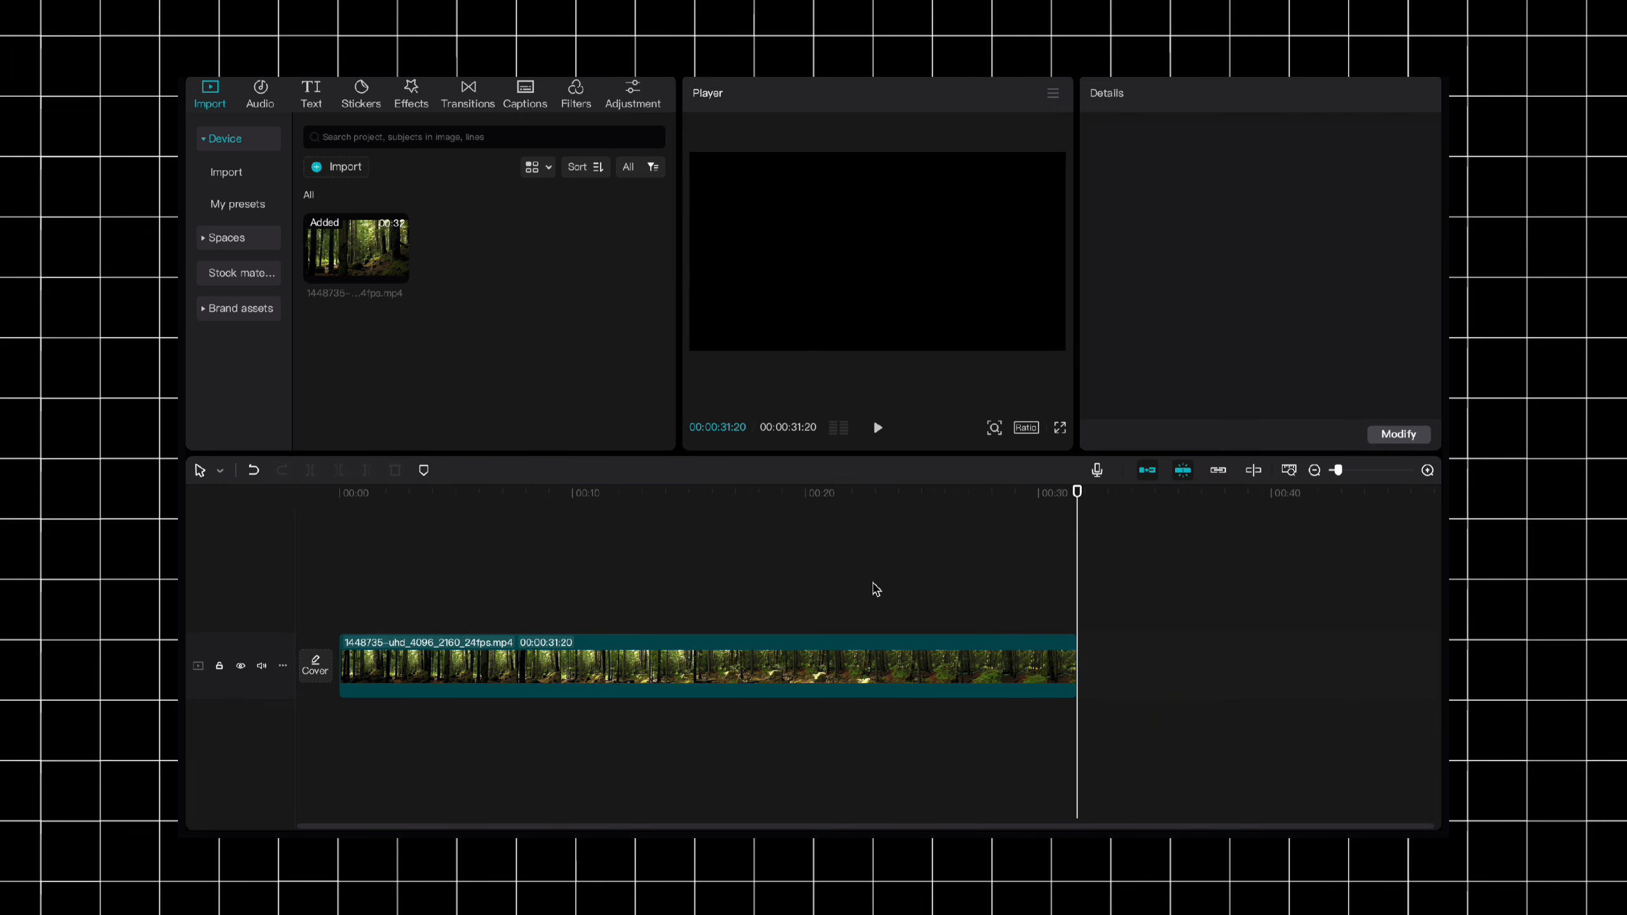
Set the mask rotation to 0° and reposition the mask line at the forest clip's starting keyframe
left_click(880, 639)
left_click(350, 502)
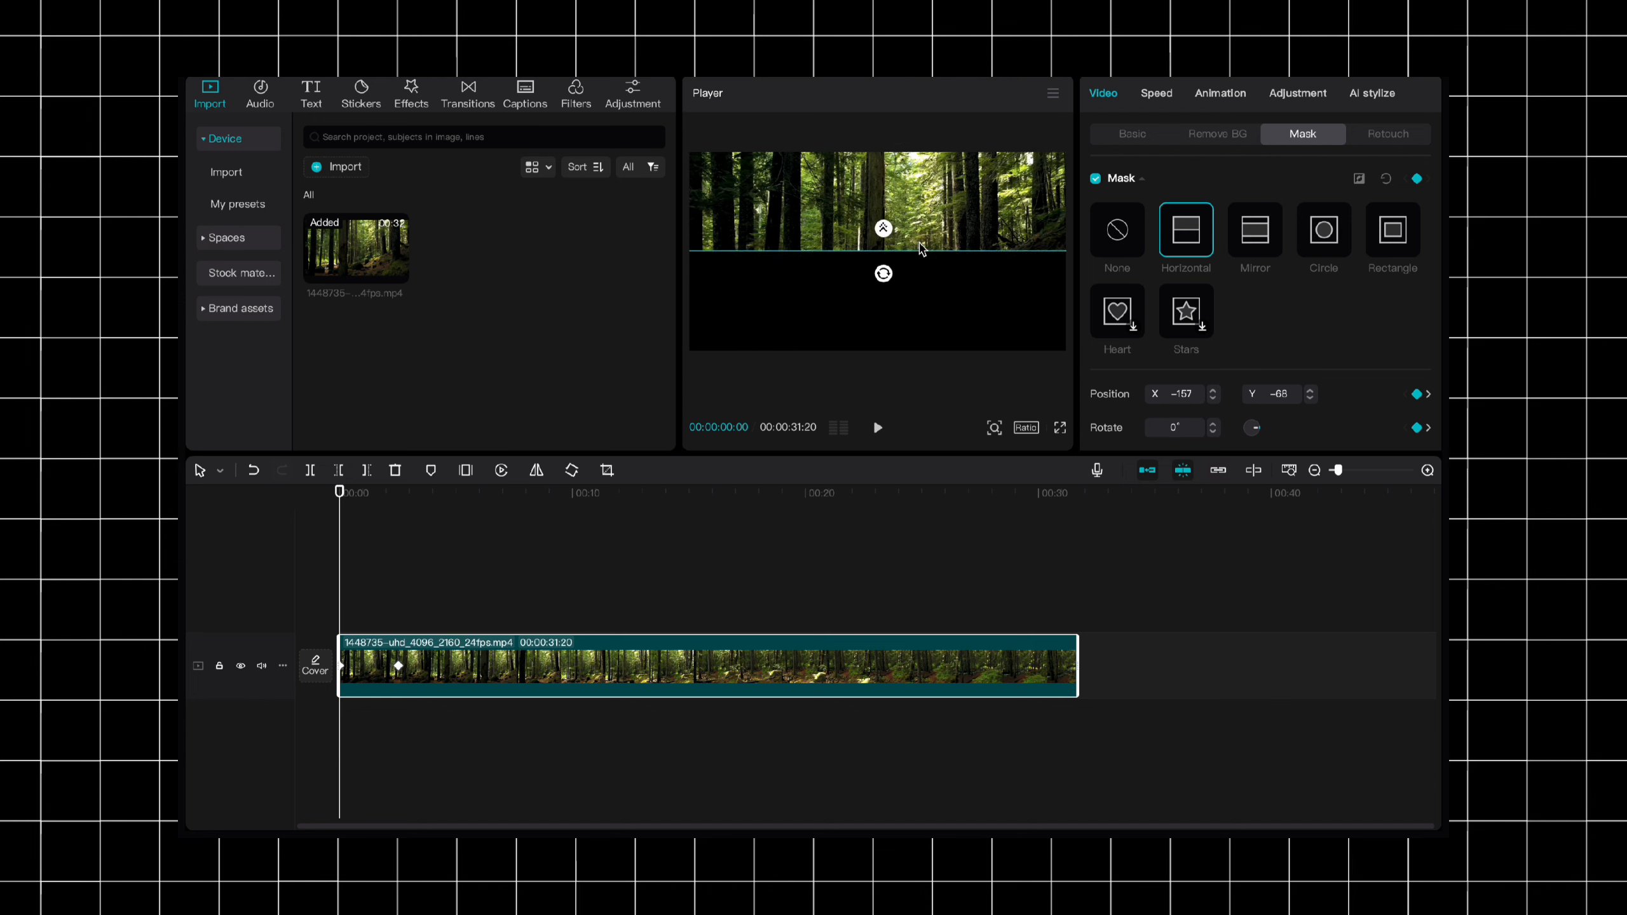
left_click(360, 547)
Preview the revised mask reveal and check the forest clip near its end
key("space")
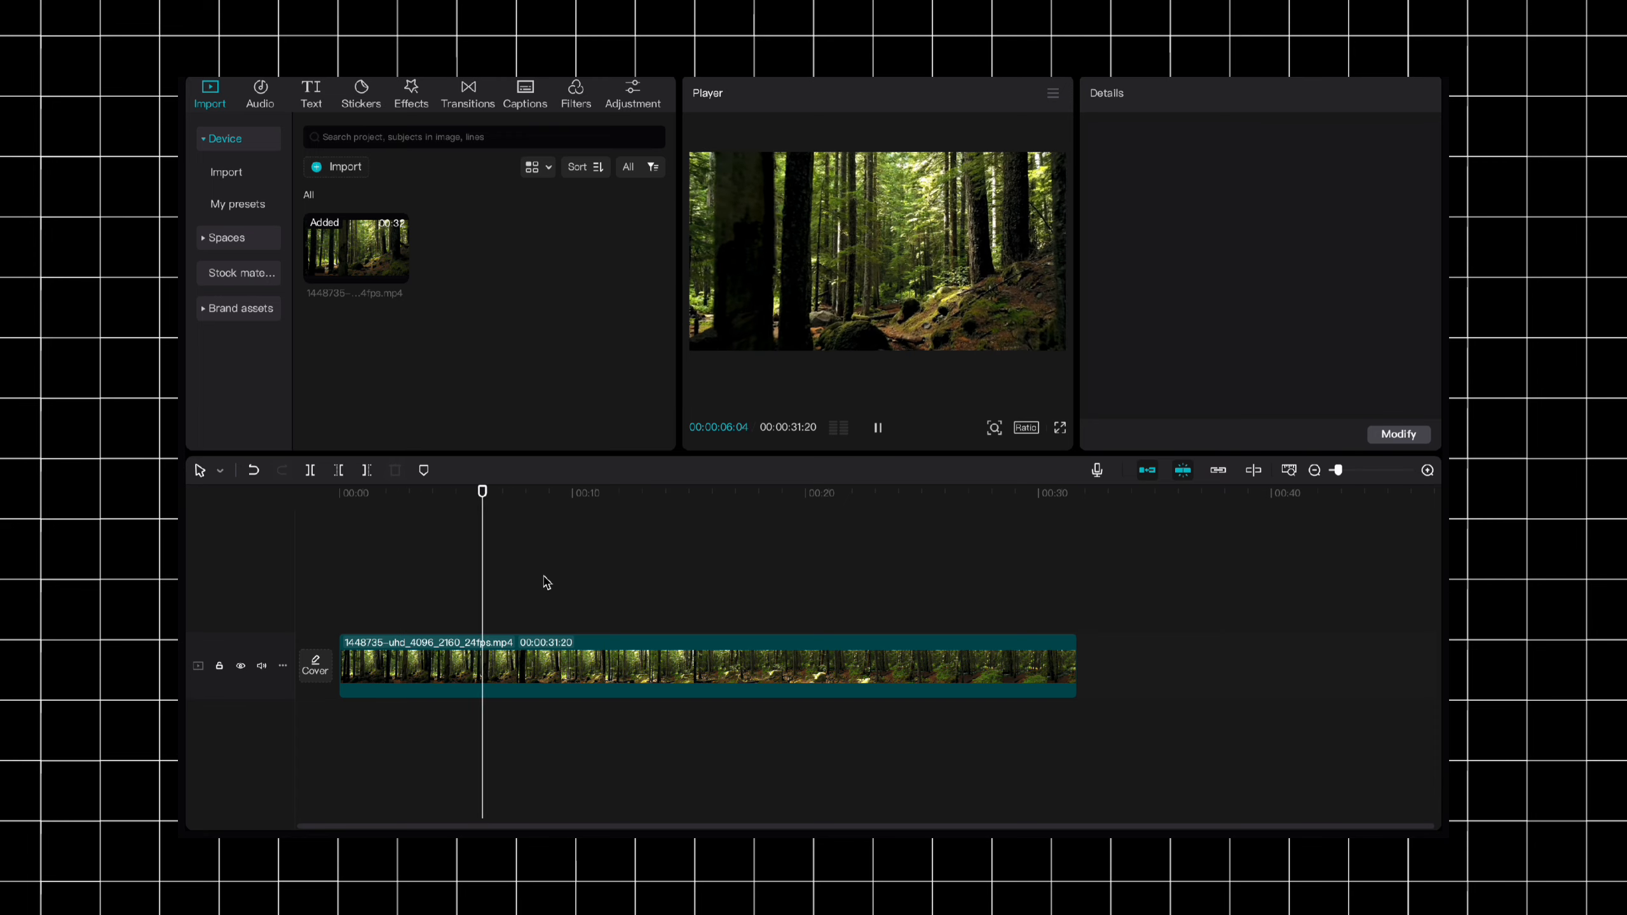
key("space")
left_click(956, 493)
left_click(987, 647)
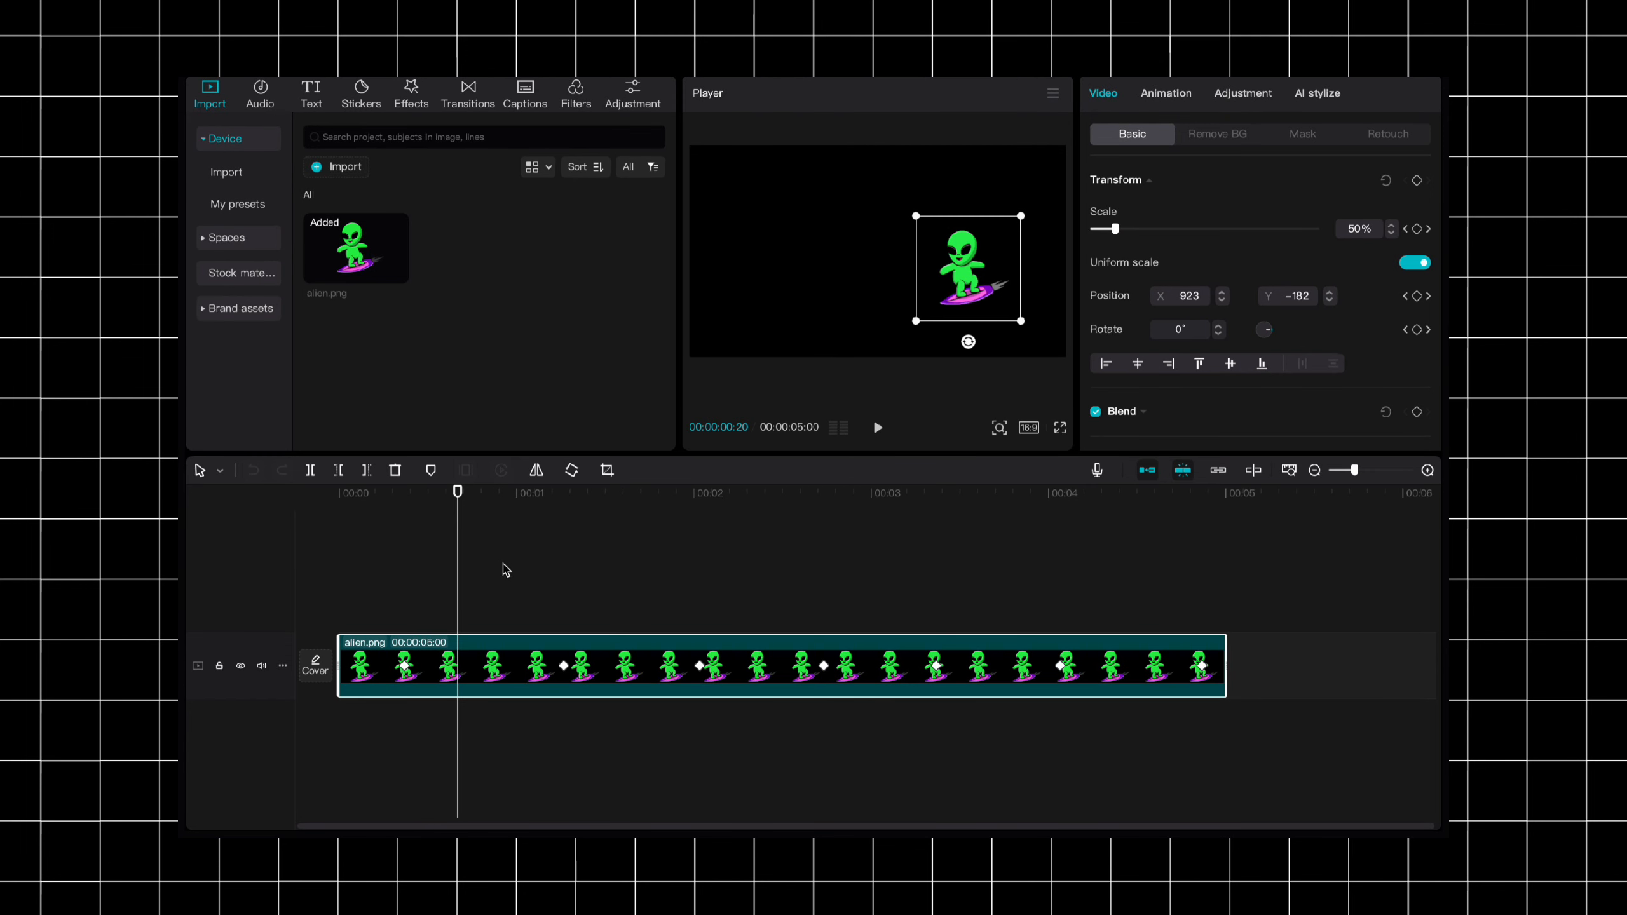
Show the keyframe animation tracks for the alien.png clip on the timeline
right_click(493, 639)
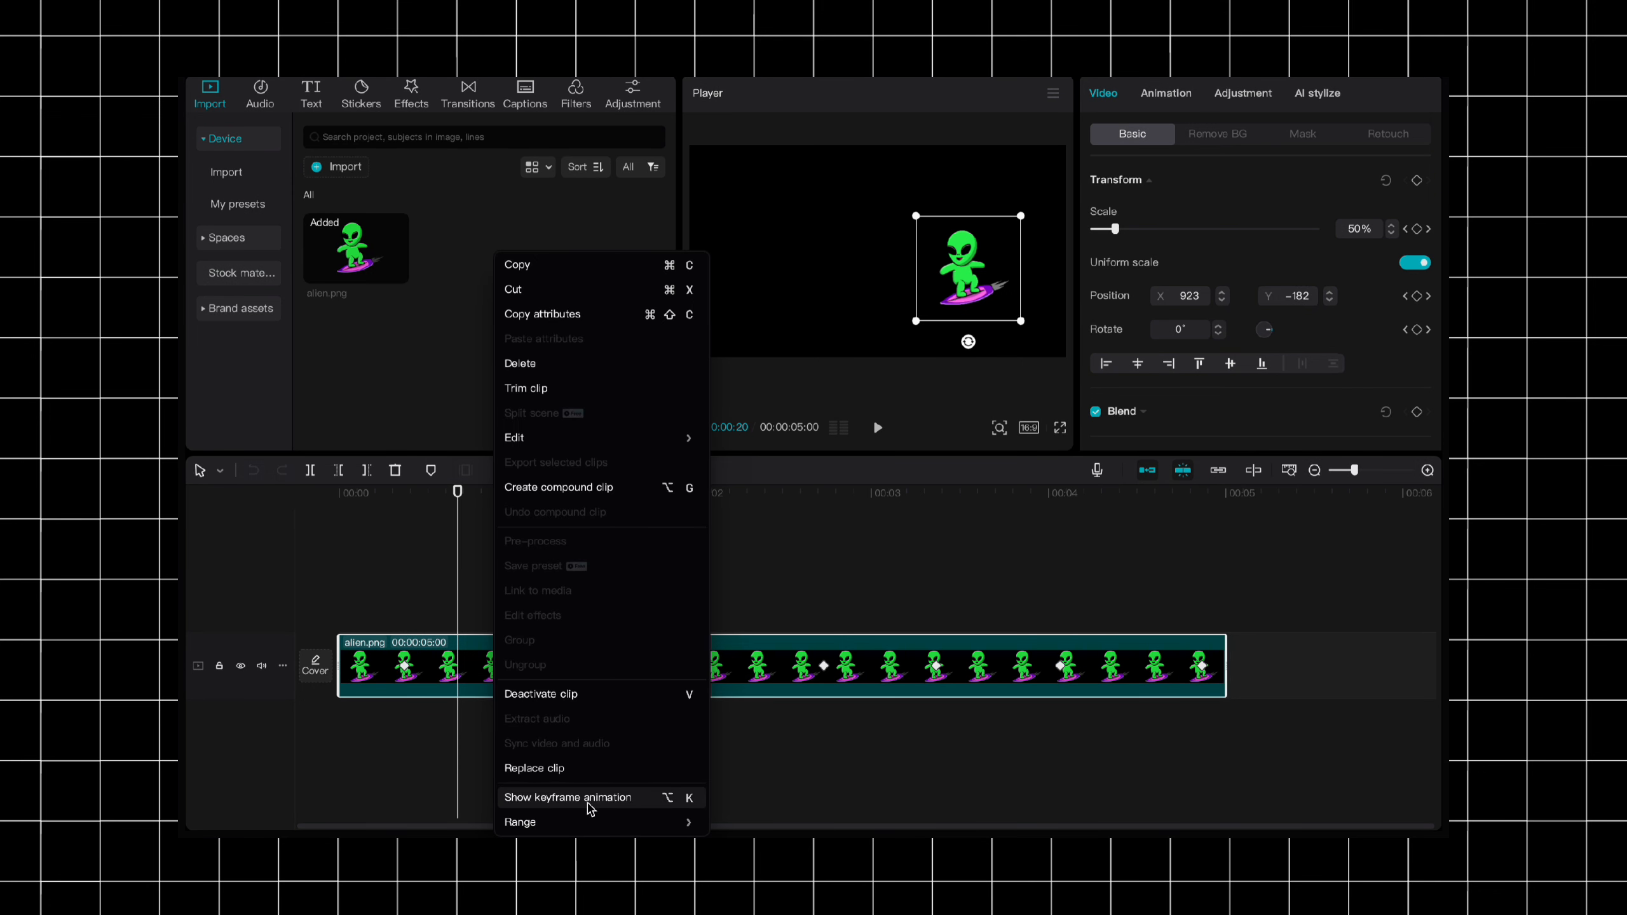
left_click(567, 798)
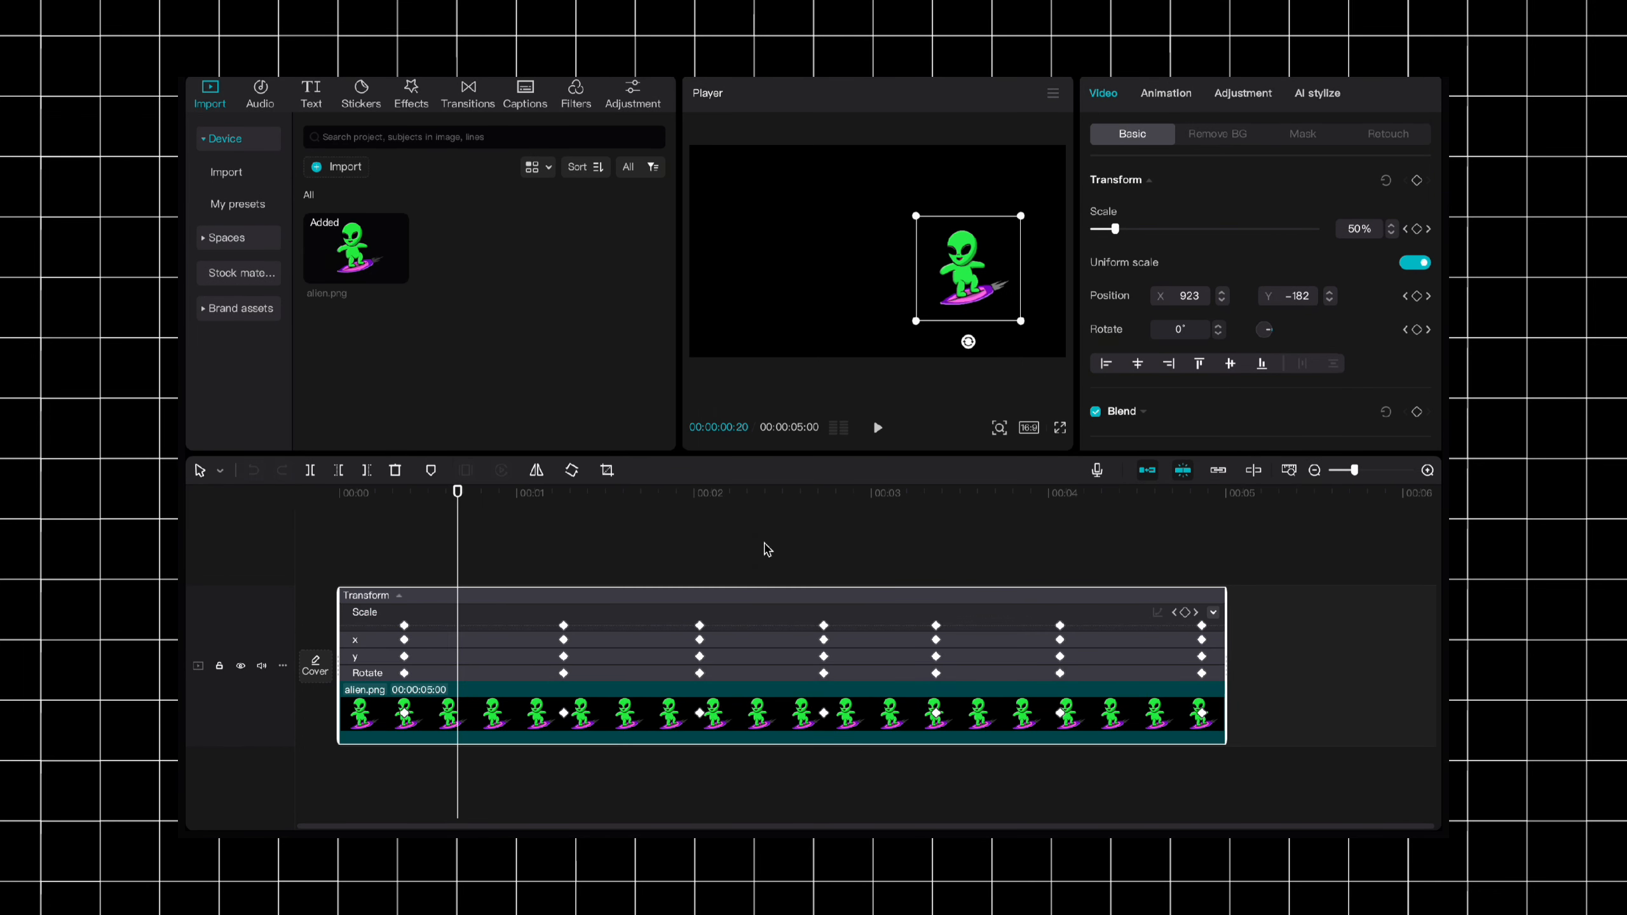